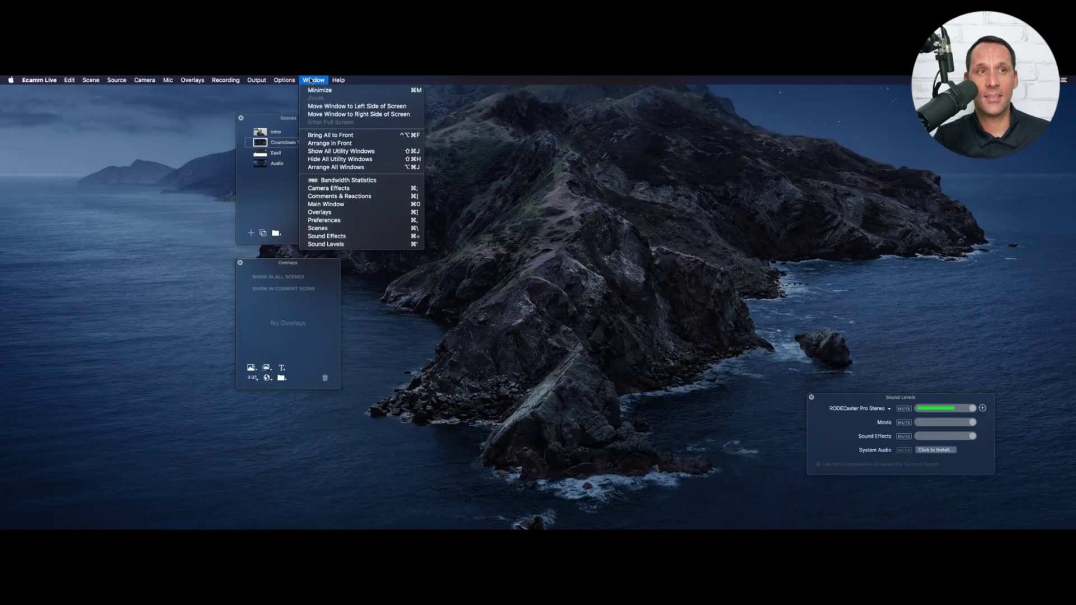
Step: Start a new 10-minute countdown timer overlay and set its font to Papyrus
left_click(335, 213)
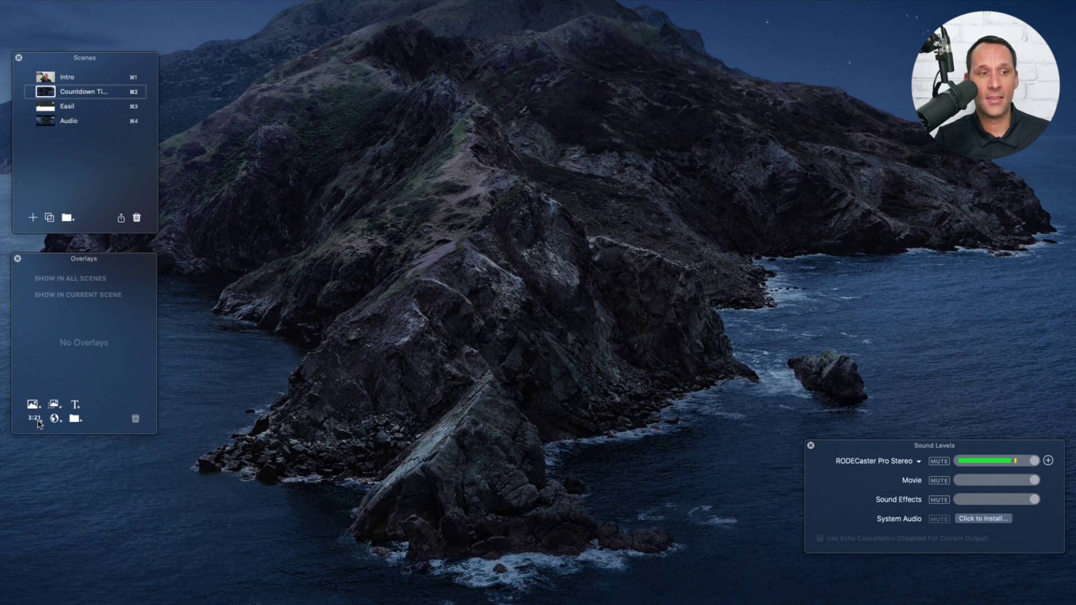
left_click(37, 421)
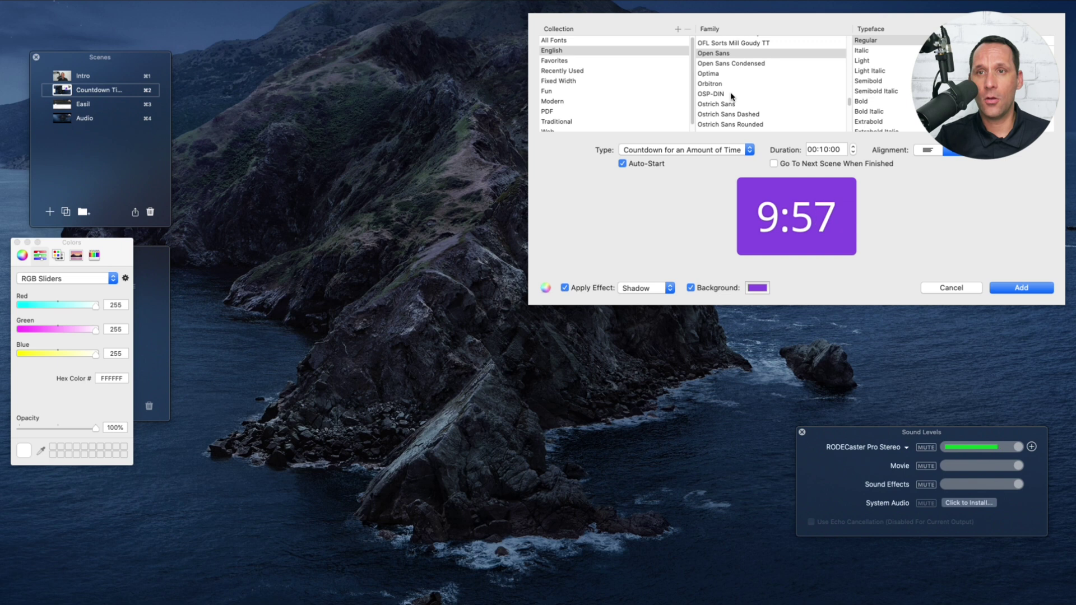
scroll(725, 112, "down", 1)
scroll(725, 113, "down", 3)
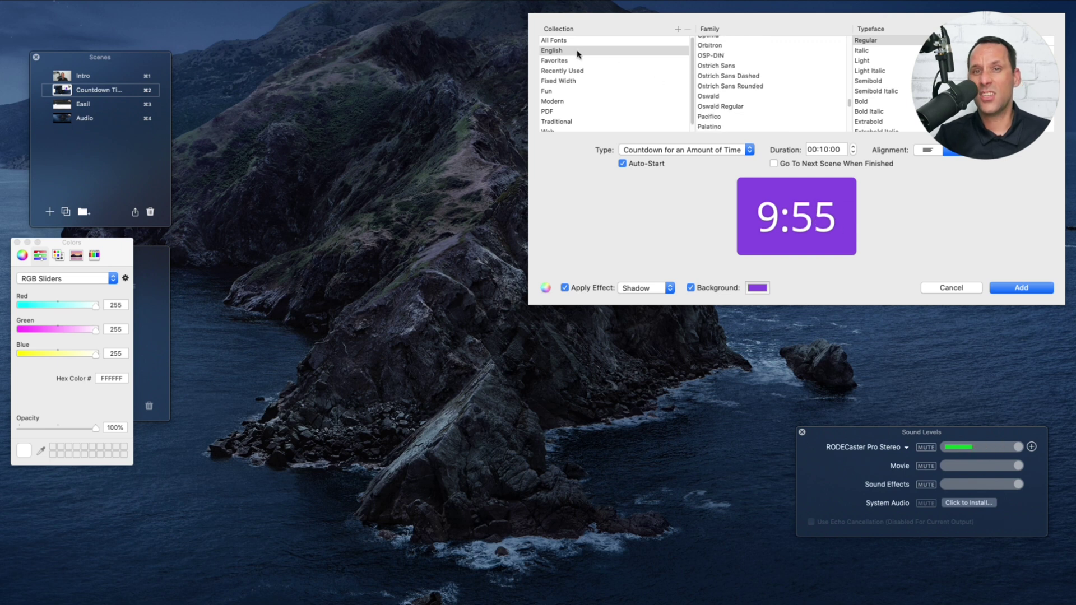
left_click(711, 116)
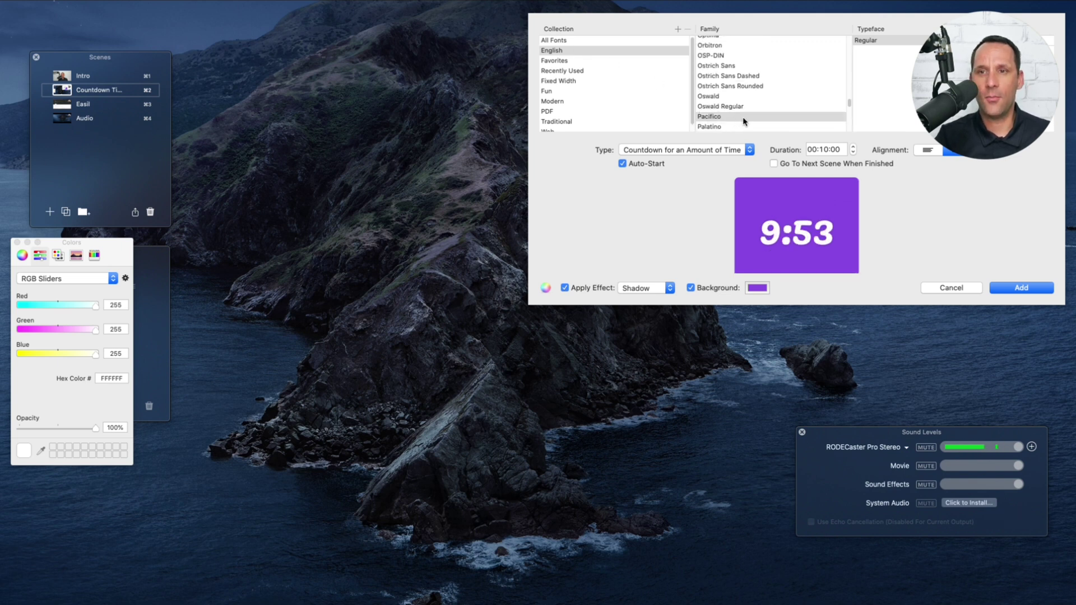
scroll(740, 112, "down", 1)
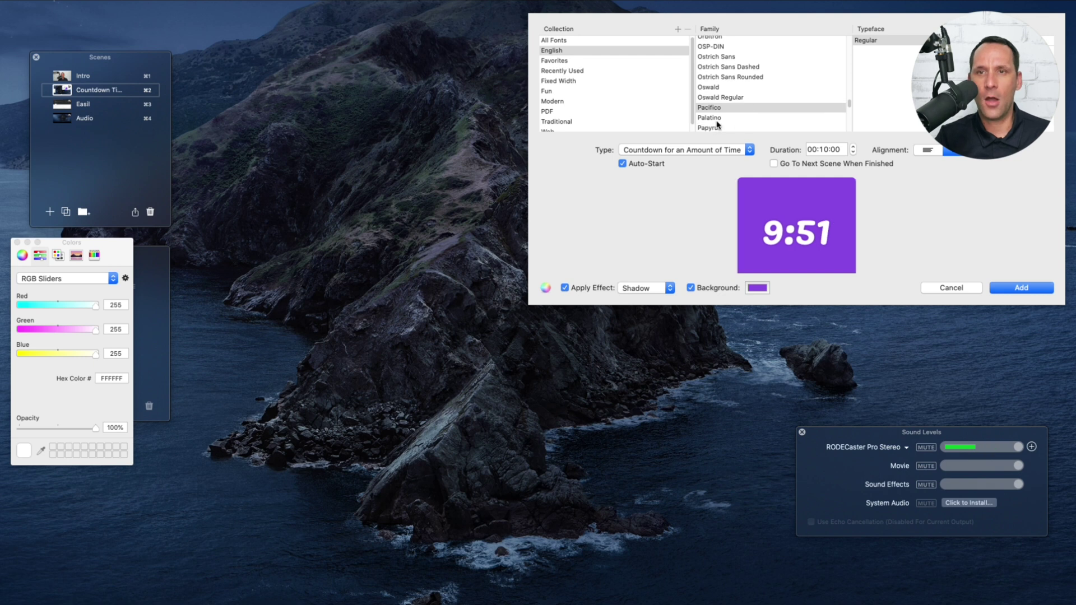
left_click(714, 119)
left_click(715, 128)
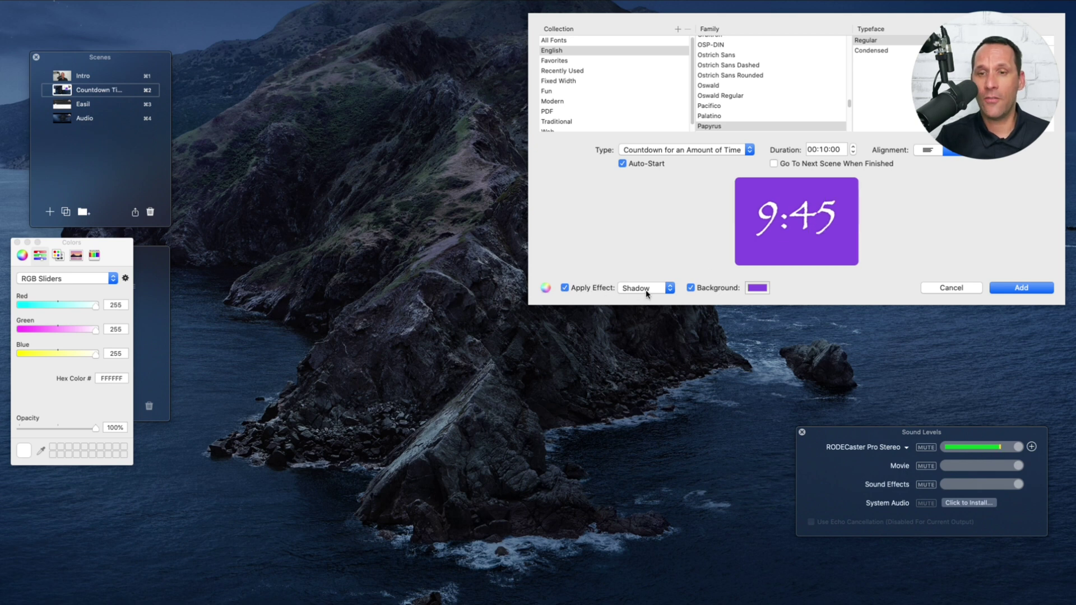
Step: Keep the purple background on, add the timer to the scene and move it lower left
left_click(691, 289)
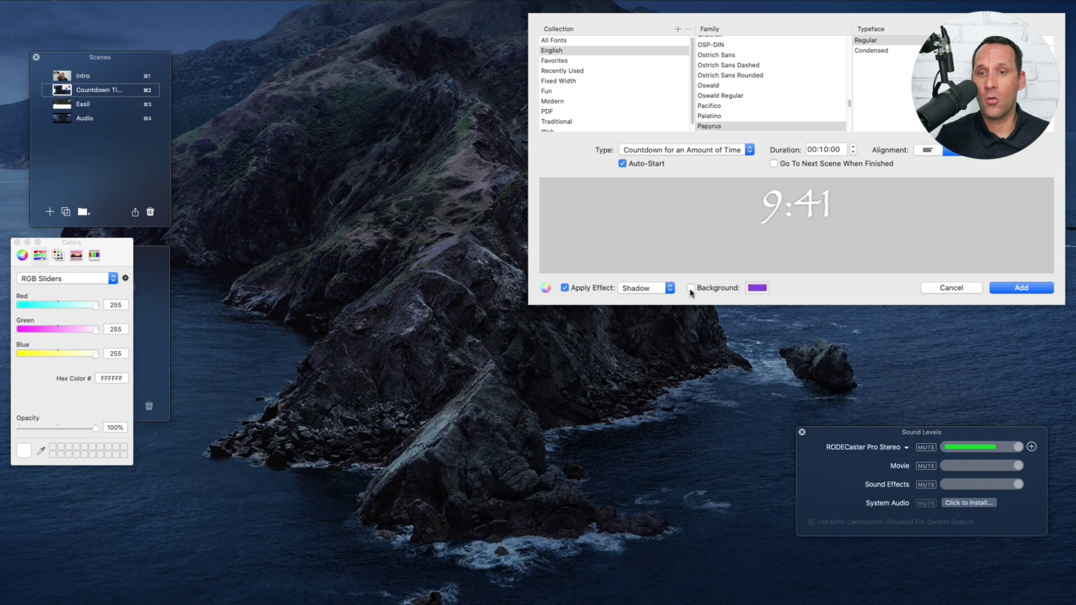
left_click(691, 288)
left_click(1021, 288)
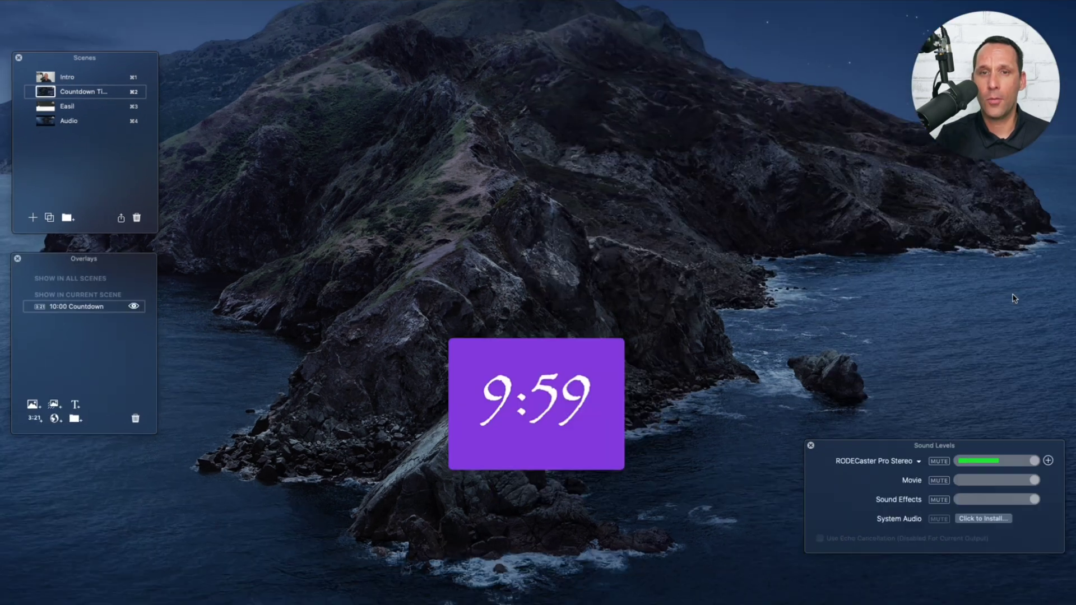
mouse_move(802, 290)
left_mouse_down()
mouse_move(711, 305)
mouse_move(687, 294)
mouse_move(593, 353)
mouse_move(521, 358)
mouse_move(607, 353)
mouse_move(524, 372)
mouse_move(731, 296)
mouse_move(785, 301)
left_mouse_up()
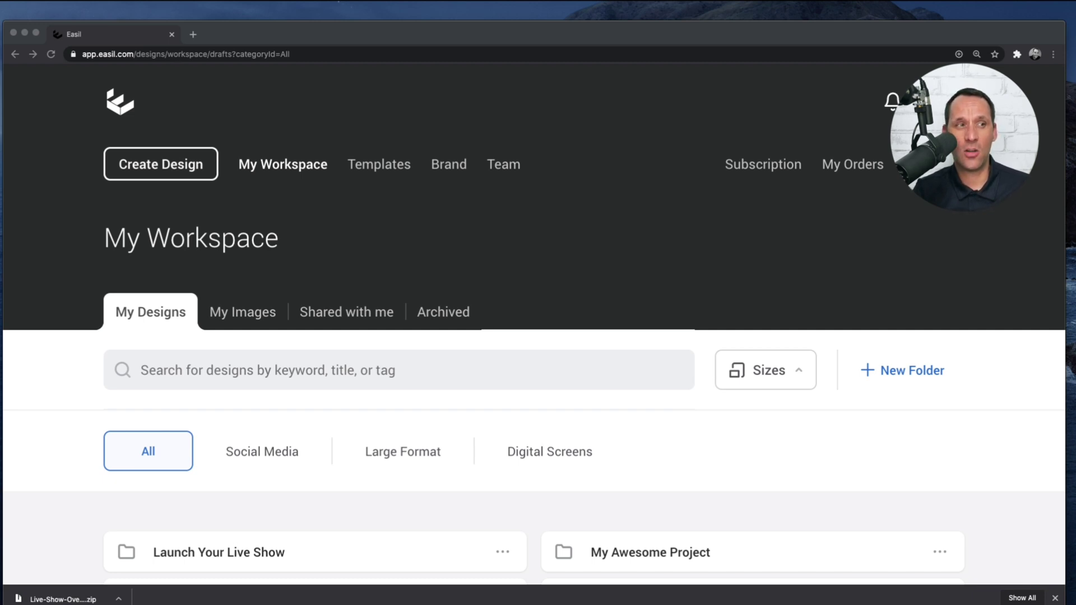
Step: Search the template catalogue for 'live show overlay'
left_click(192, 124)
left_click(188, 162)
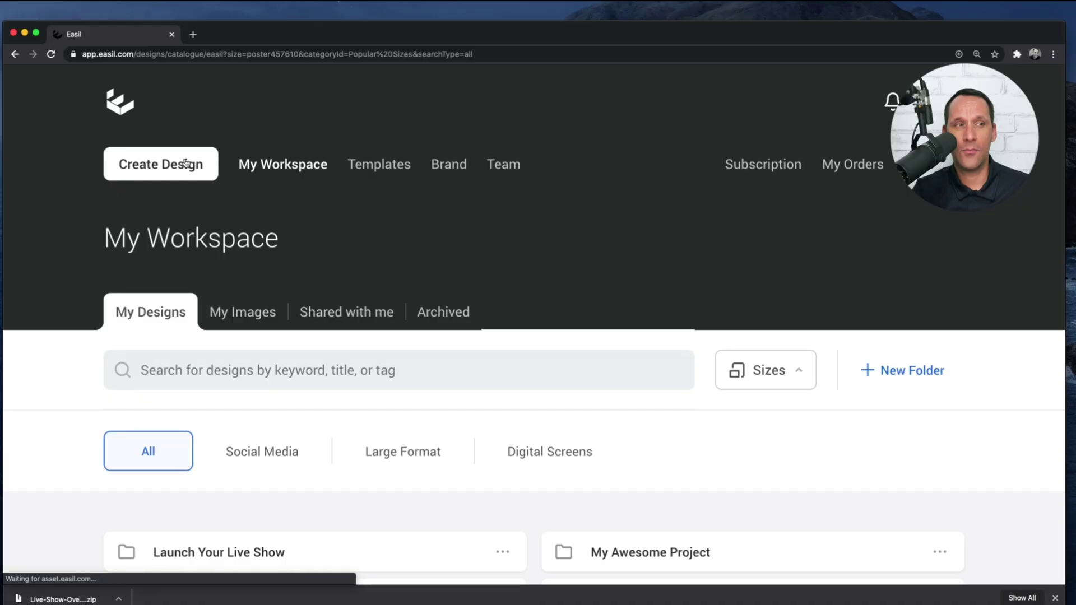
scroll(434, 353, "down", 4)
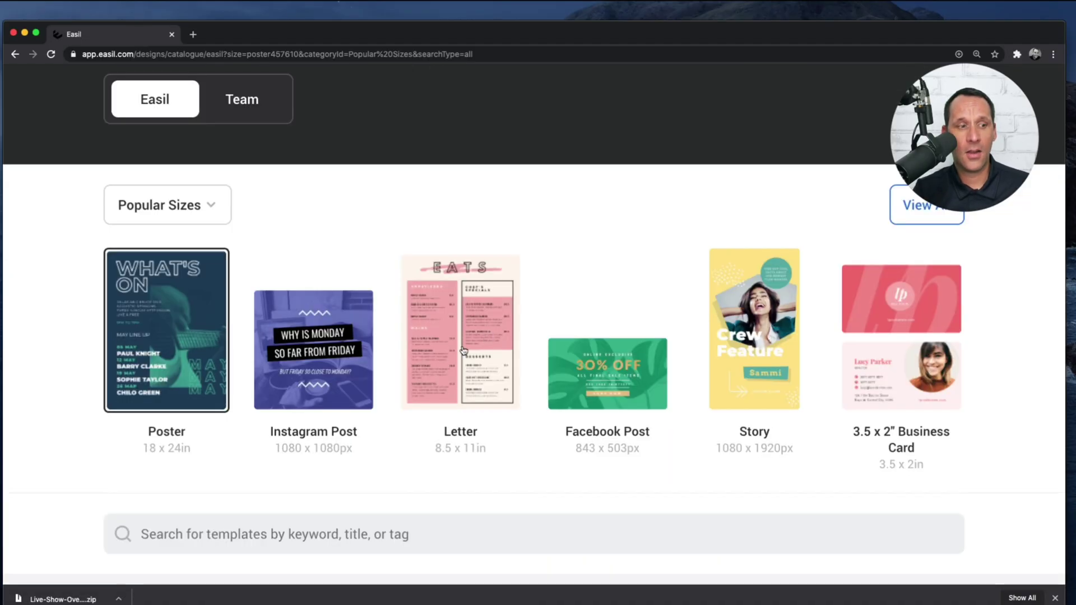
left_click(383, 534)
type("l")
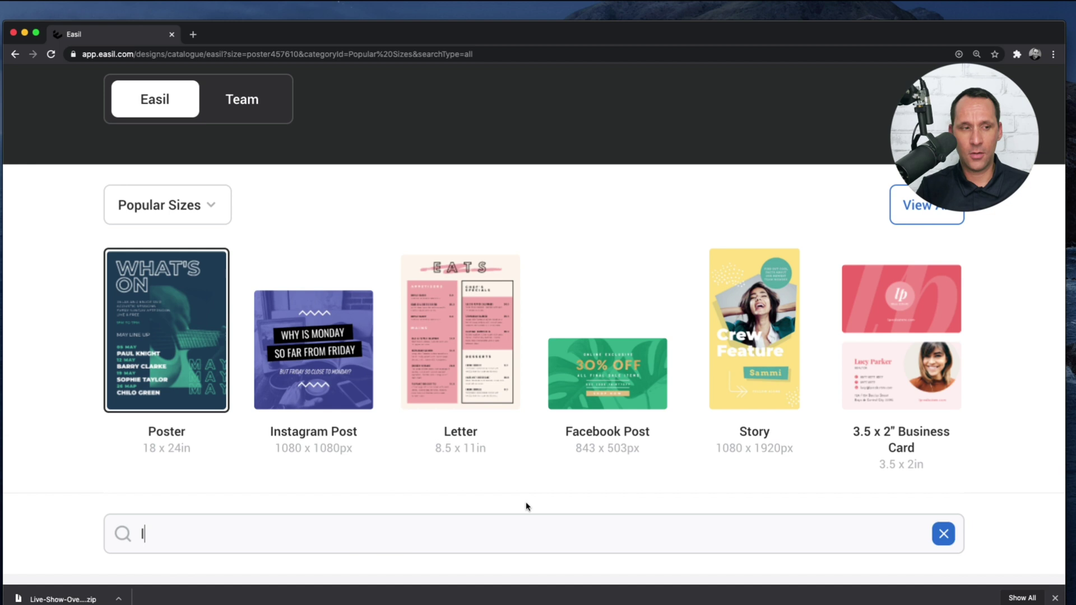
type("ive show overlay")
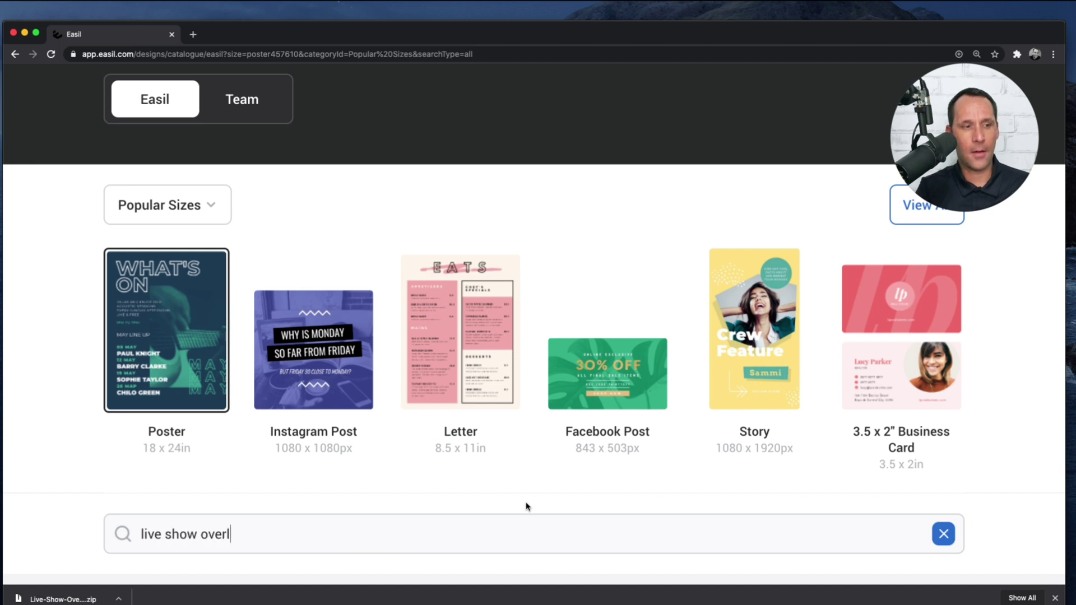
key("Return")
Step: Browse the results and open the Purple Pink Gradient overlay template
scroll(543, 497, "down", 10)
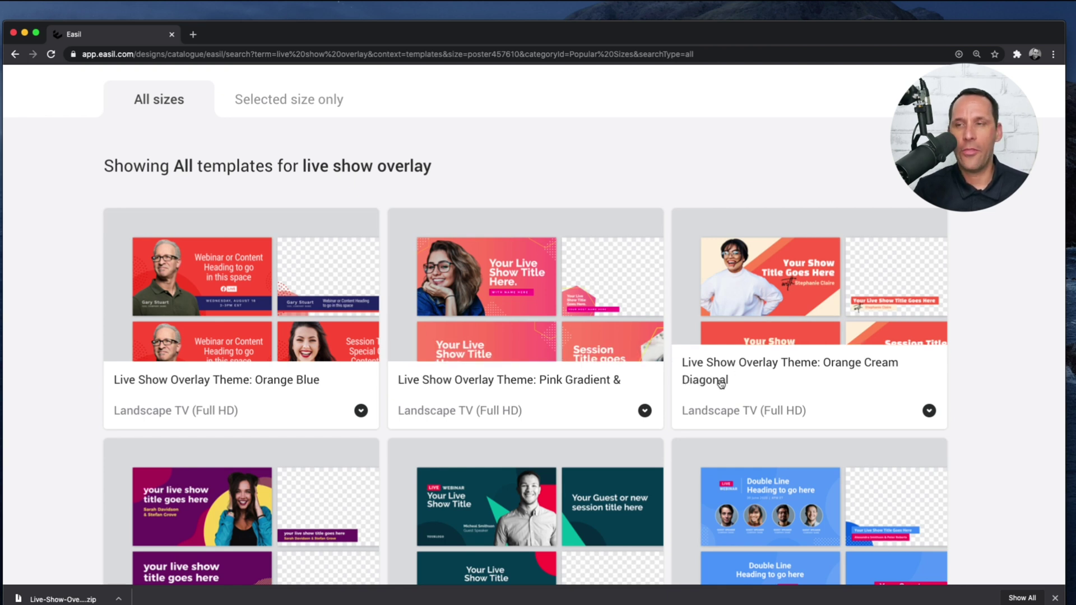
scroll(720, 383, "down", 6)
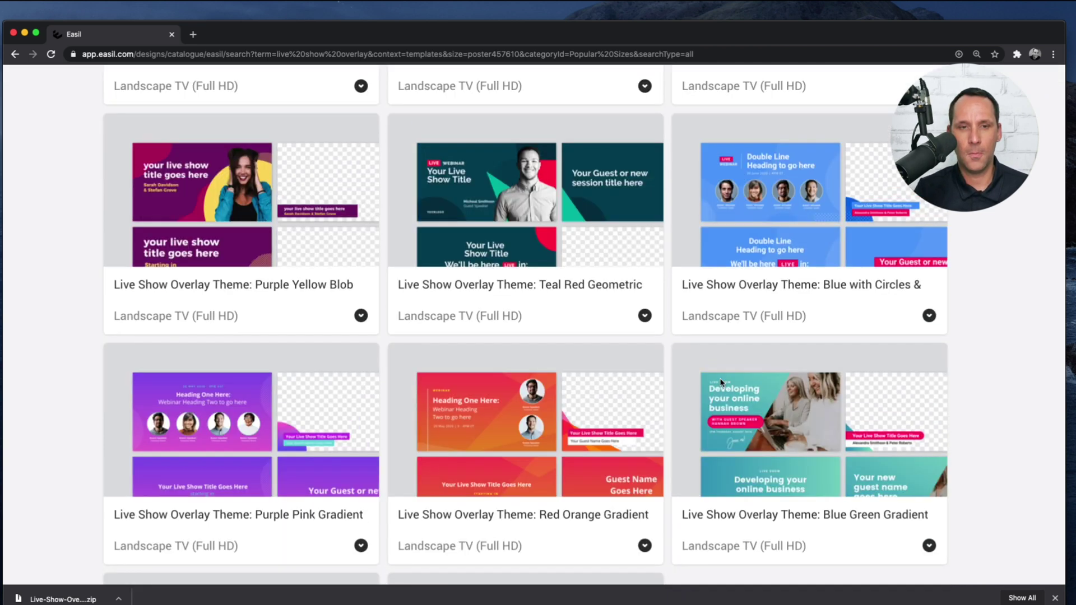
scroll(720, 380, "down", 3)
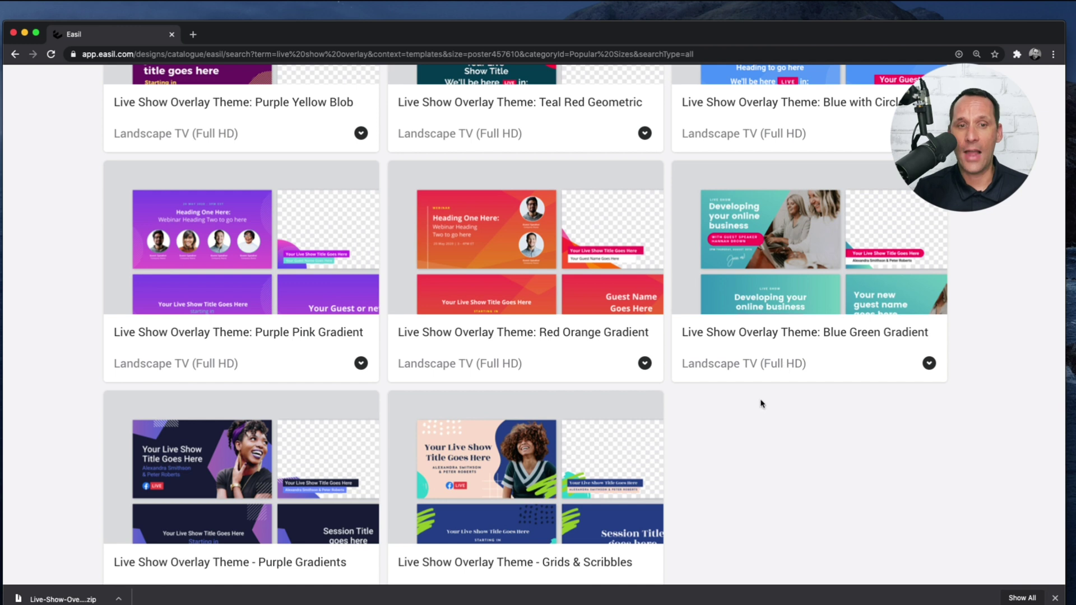
scroll(751, 420, "up", 1)
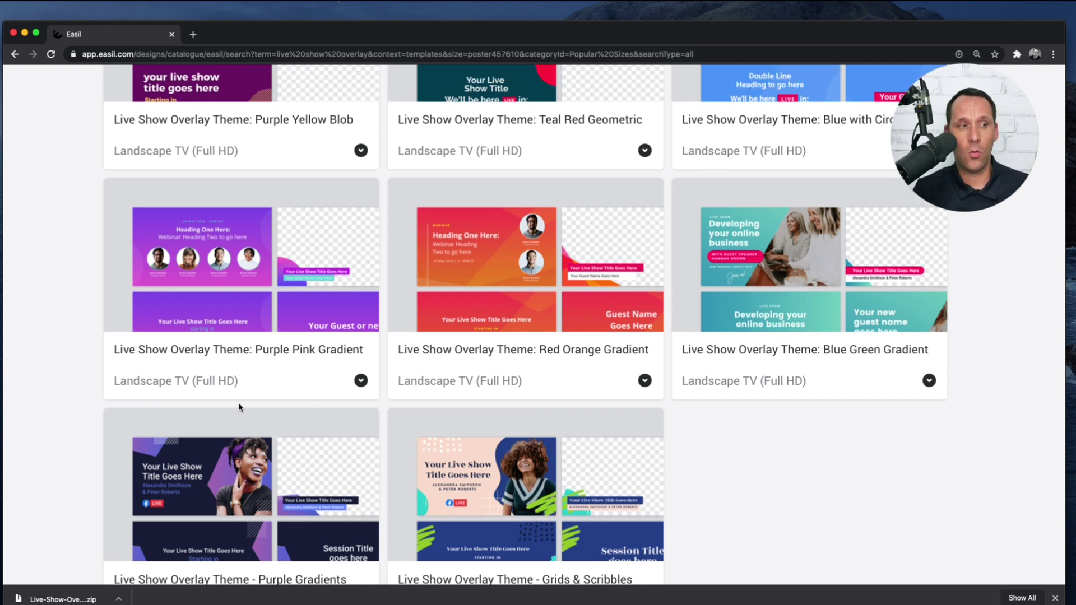
scroll(233, 372, "up", 2)
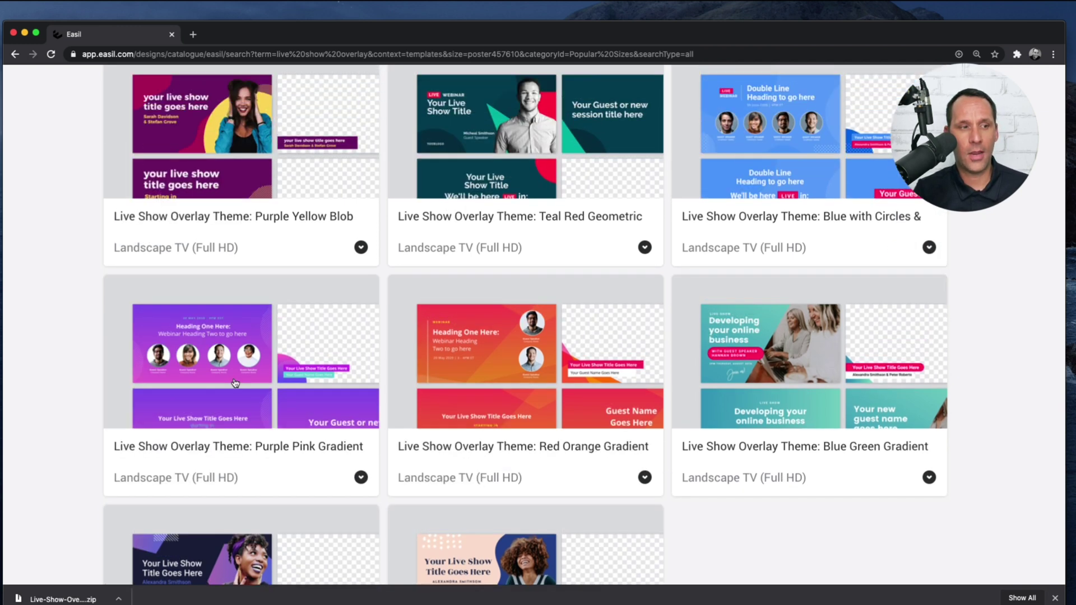
left_click(237, 372)
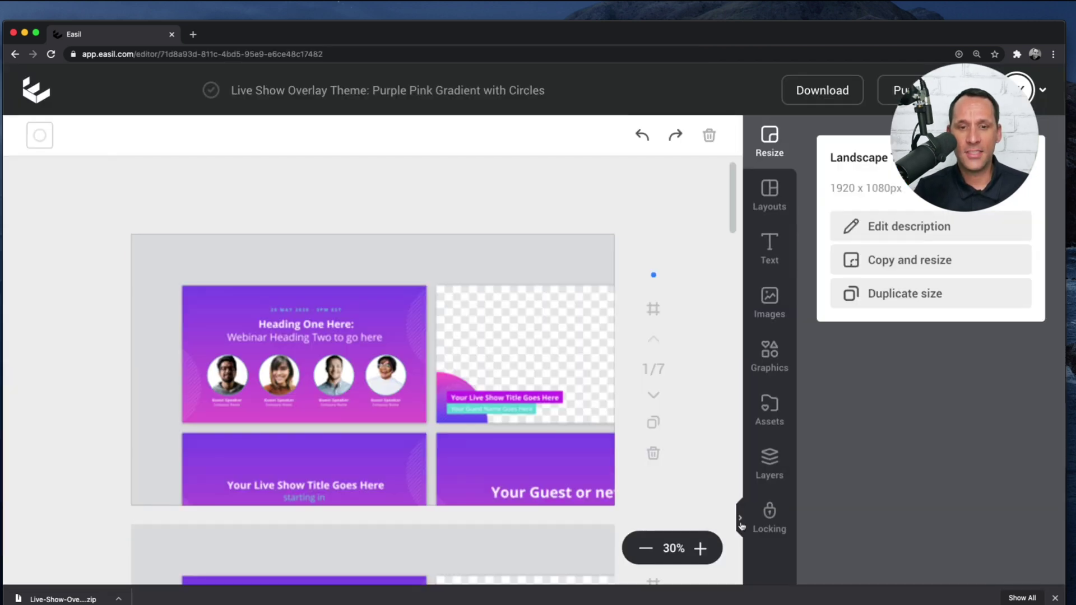
Step: Collapse the Resize panel, review all seven template pages, and return to page 2
left_click(741, 520)
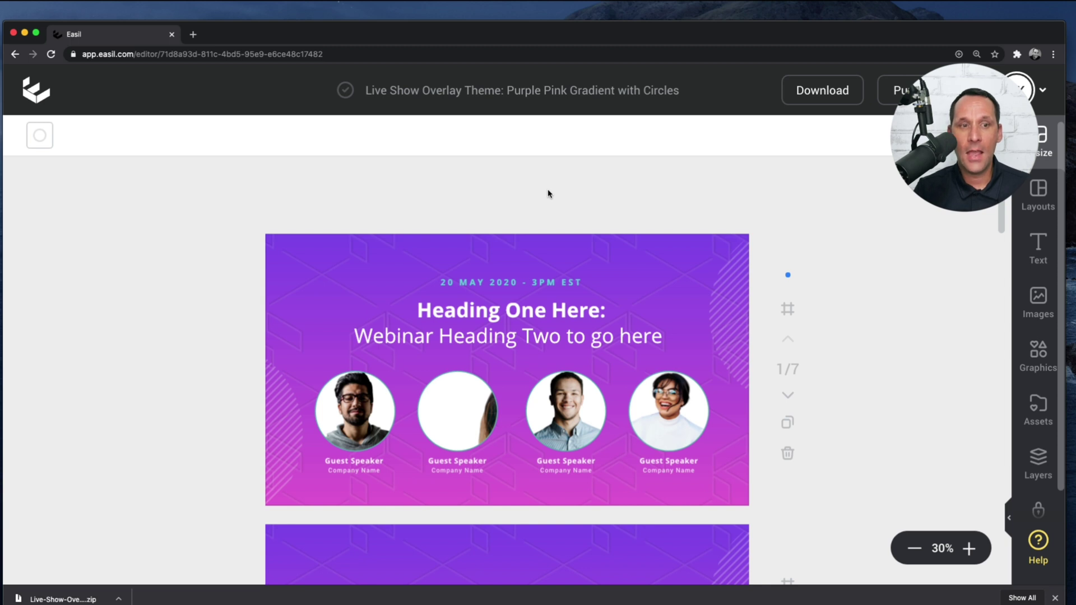
scroll(616, 255, "down", 3)
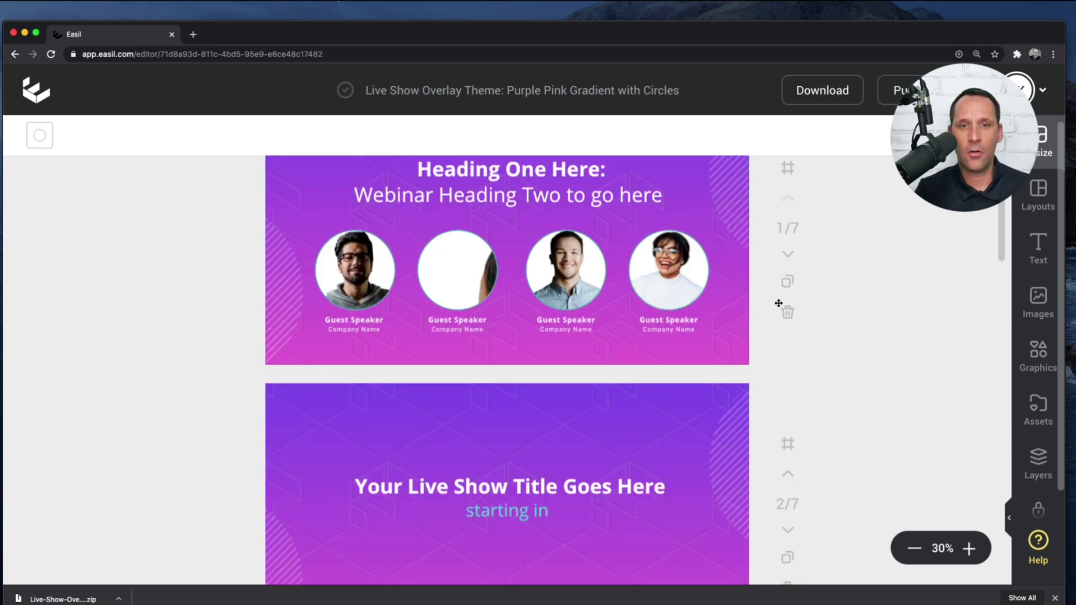
scroll(867, 282, "down", 2)
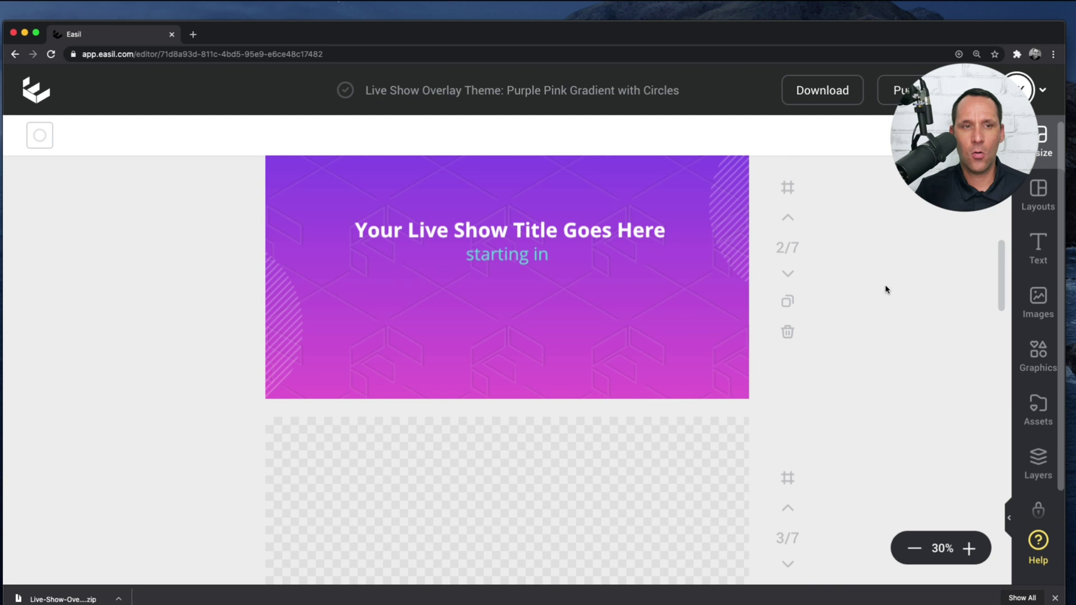
scroll(606, 310, "down", 4)
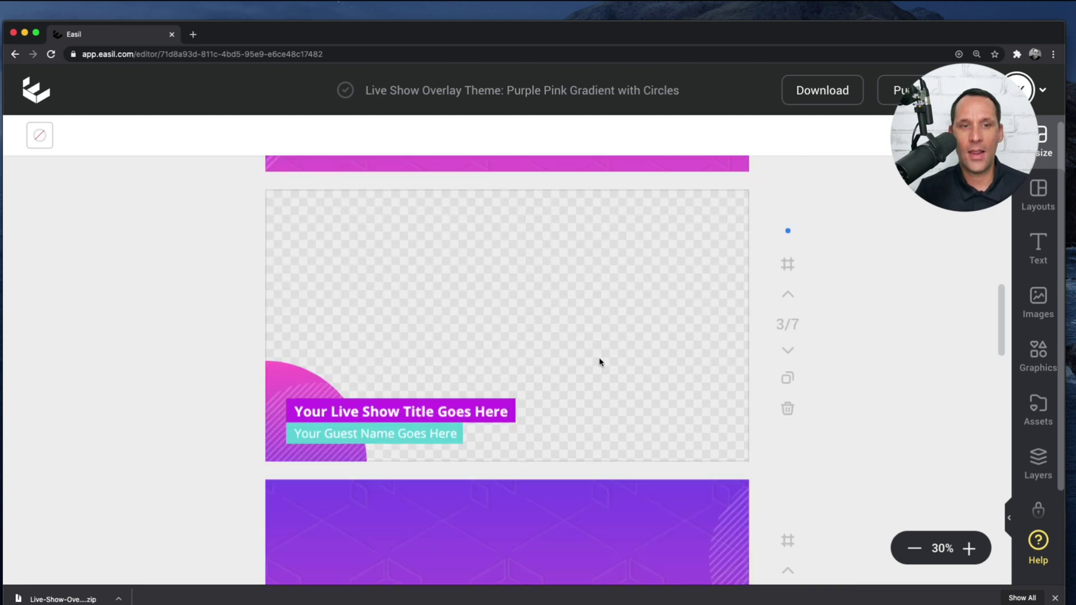
scroll(586, 380, "down", 5)
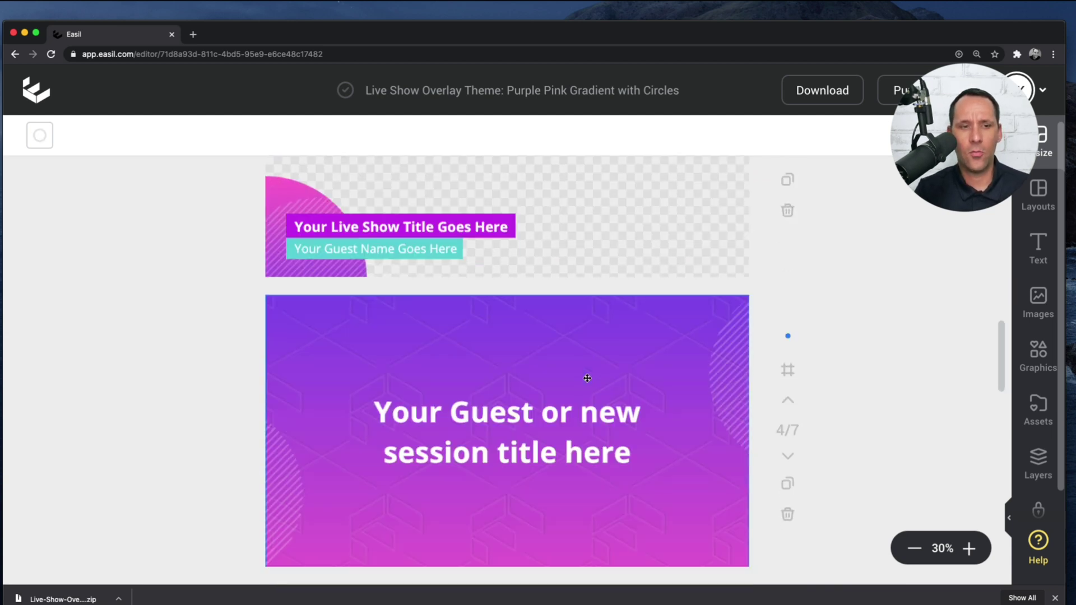
scroll(588, 376, "down", 10)
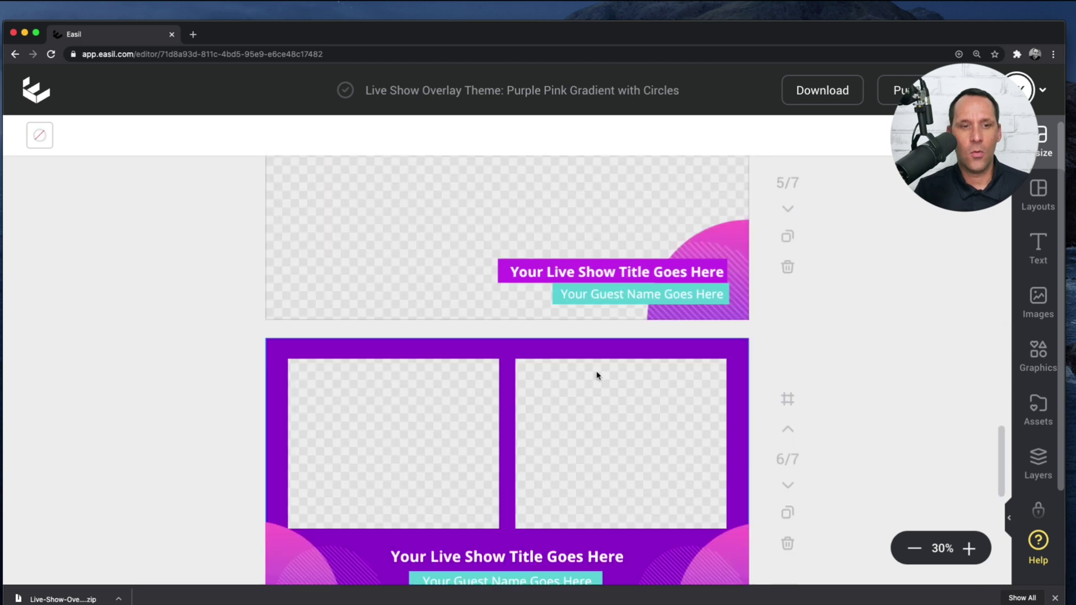
scroll(598, 375, "down", 4)
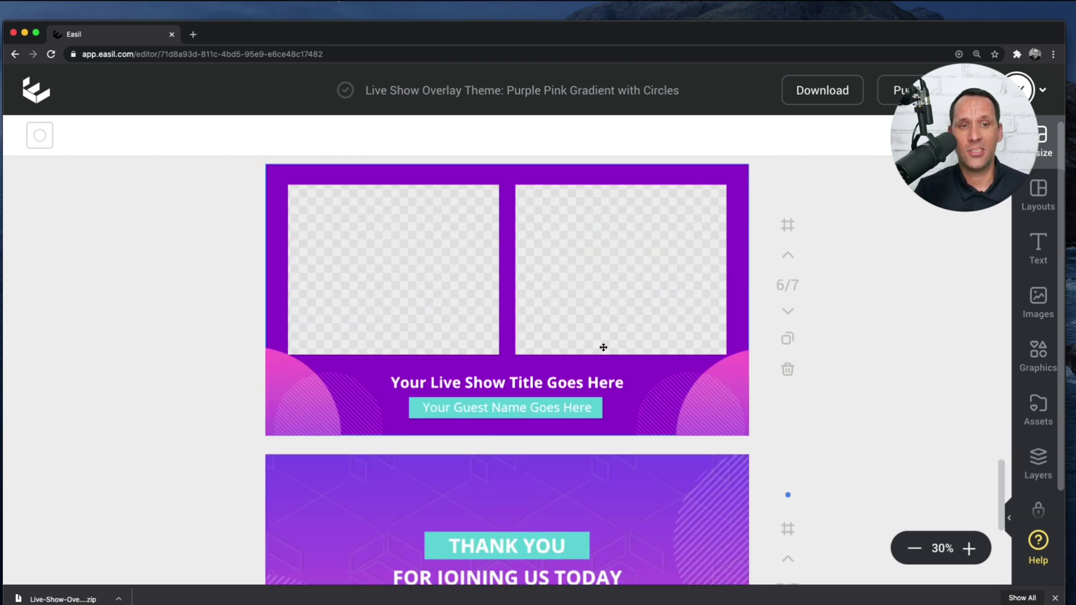
scroll(598, 373, "down", 5)
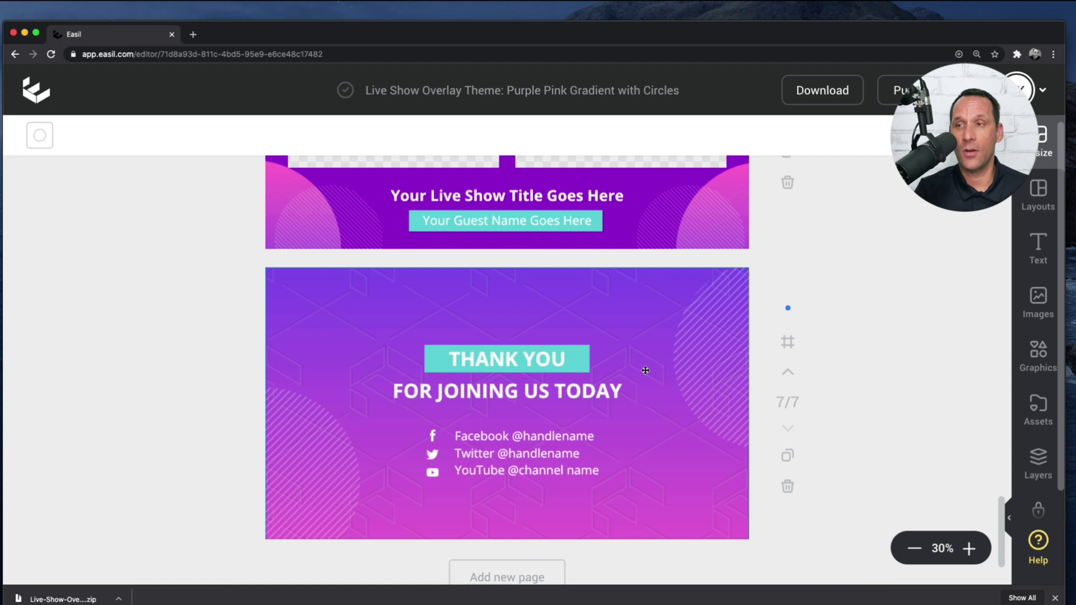
scroll(649, 370, "up", 15)
scroll(651, 372, "up", 20)
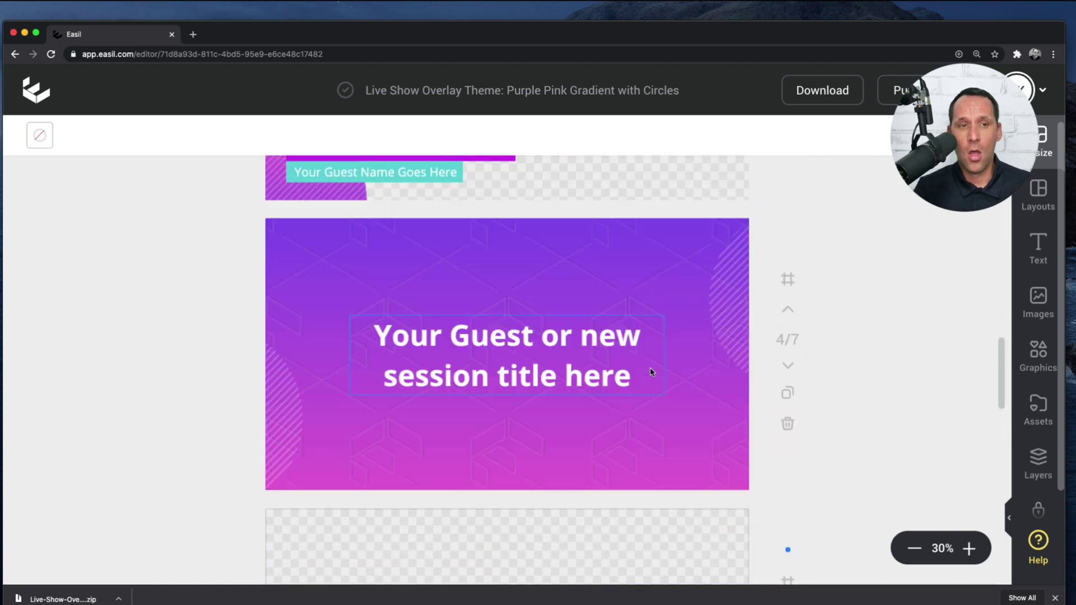
scroll(651, 368, "up", 1)
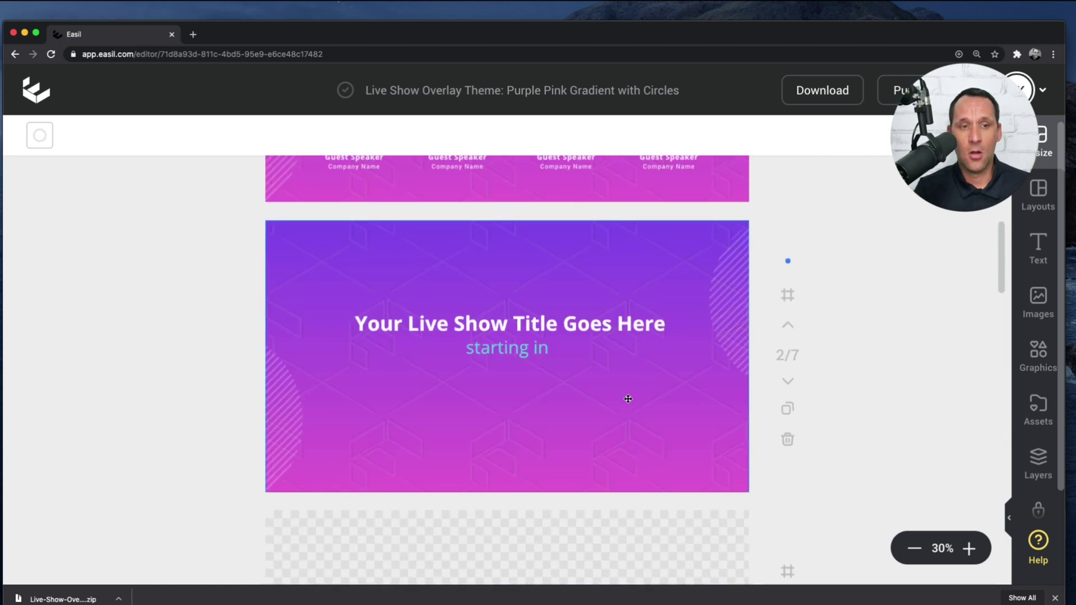
Step: Replace the placeholder show title with 'Launch Your Live Episode 25'
left_click(581, 326)
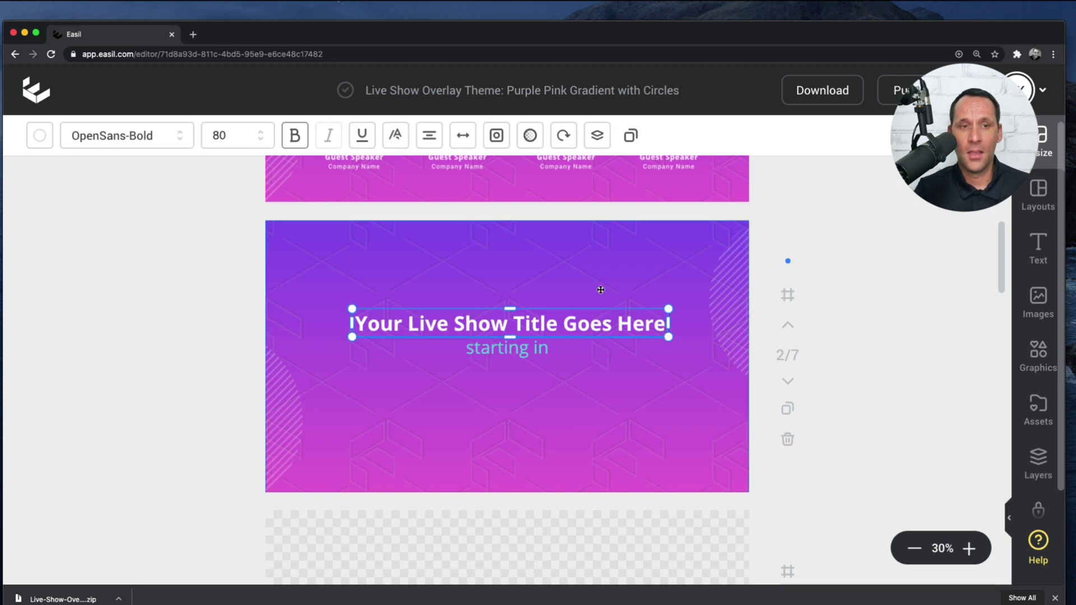
double_click(582, 314)
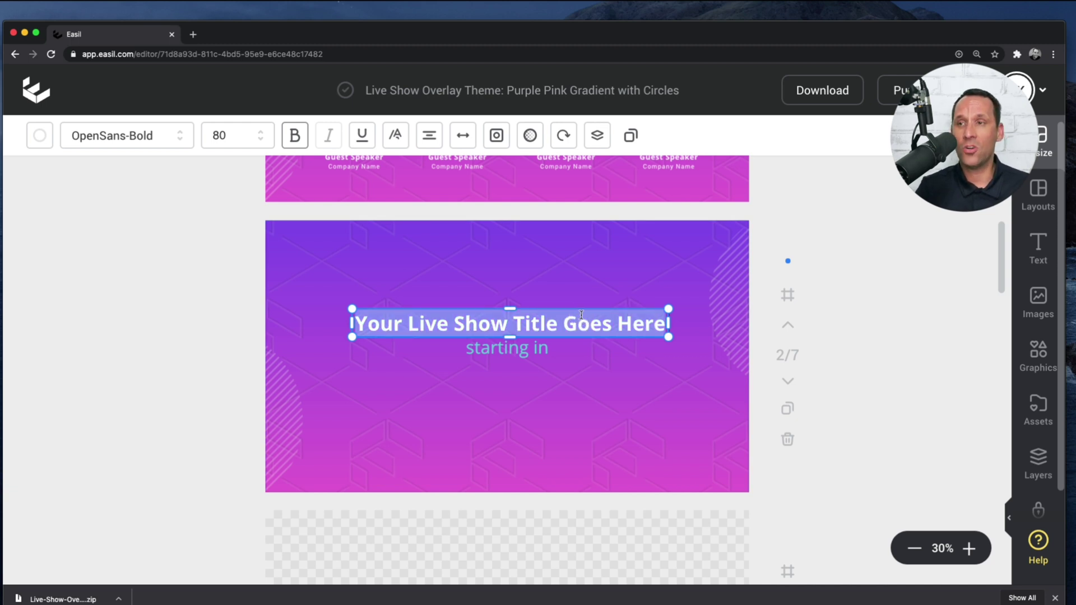
type("Launch")
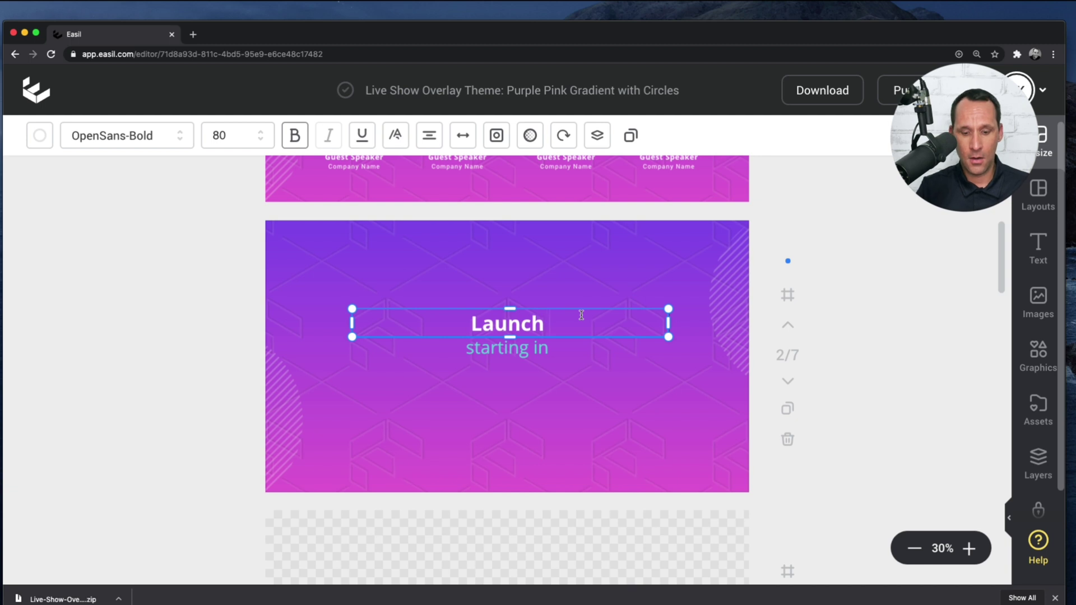
type(" Your Live Ep")
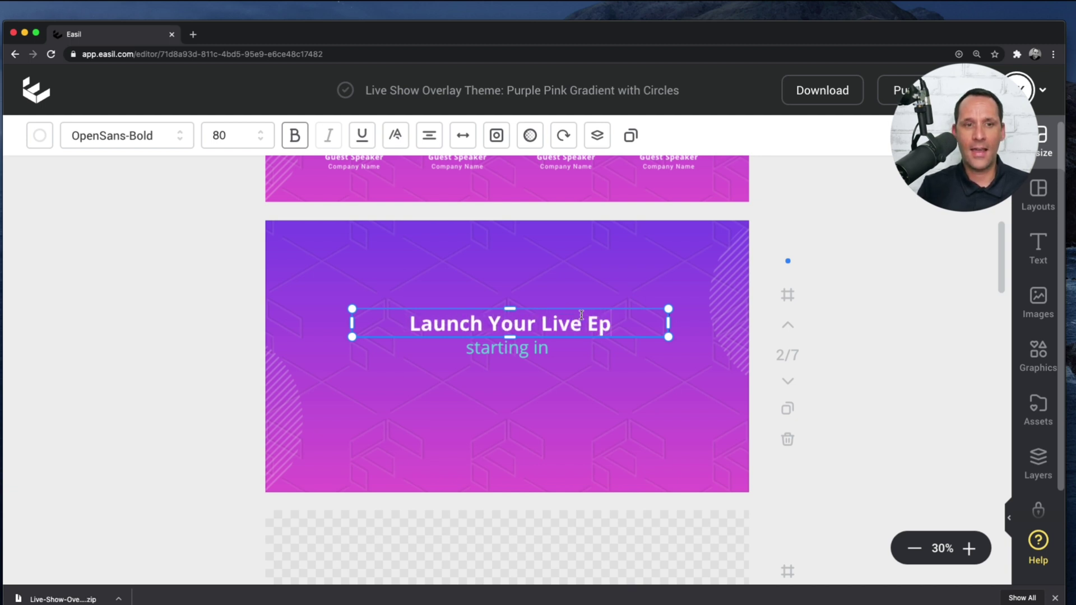
type("isodes")
key("BackSpace")
type("25")
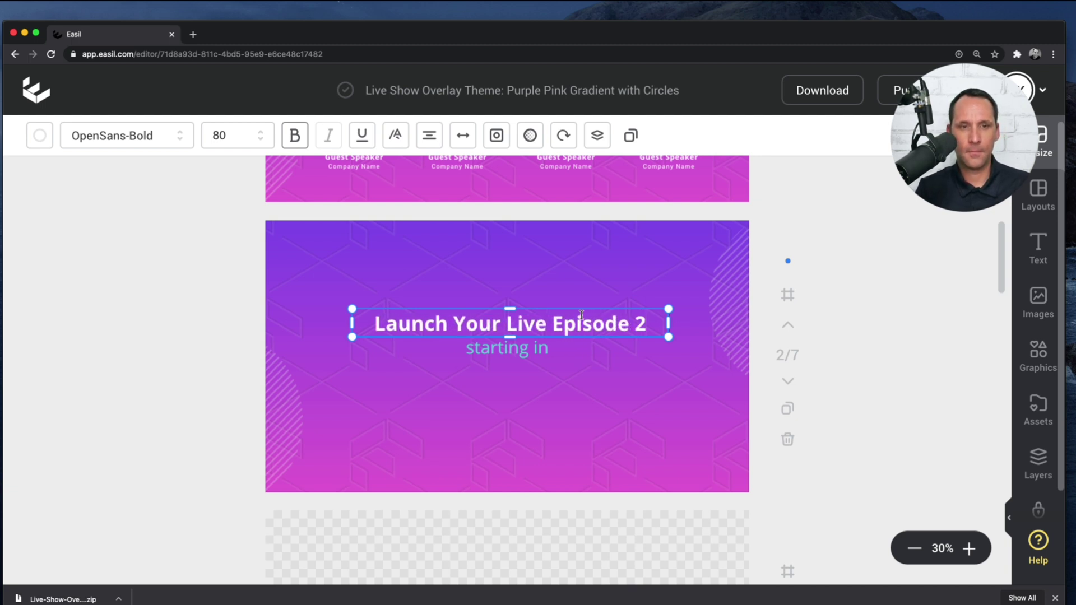
left_click(849, 261)
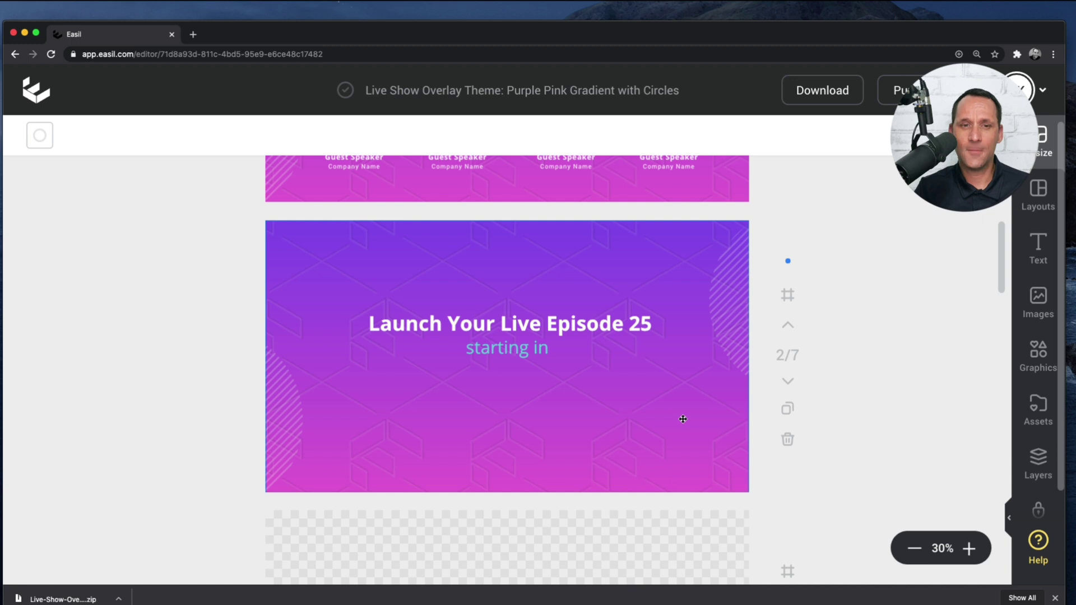
Step: Search stock images for 'geometric', try the dark texture as background, then undo it
left_click(682, 420)
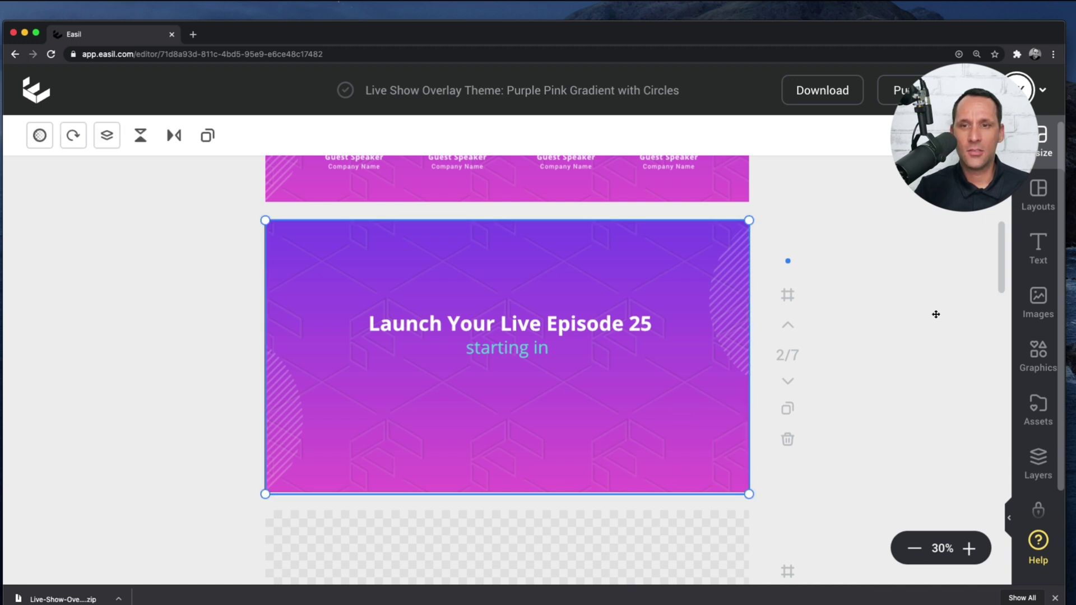
left_click(1039, 307)
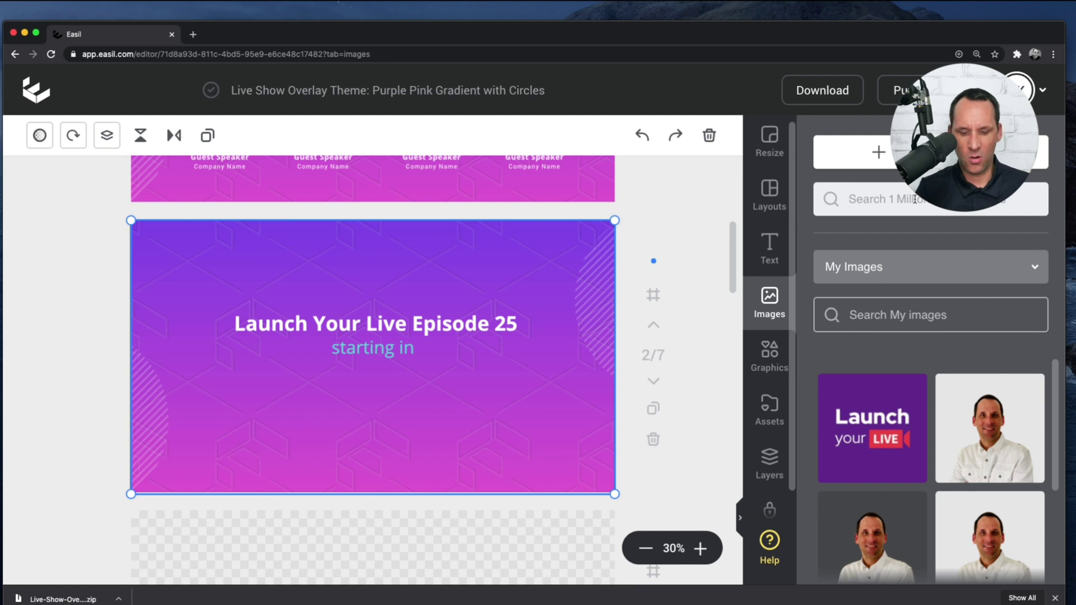
left_click(915, 199)
type("geometr")
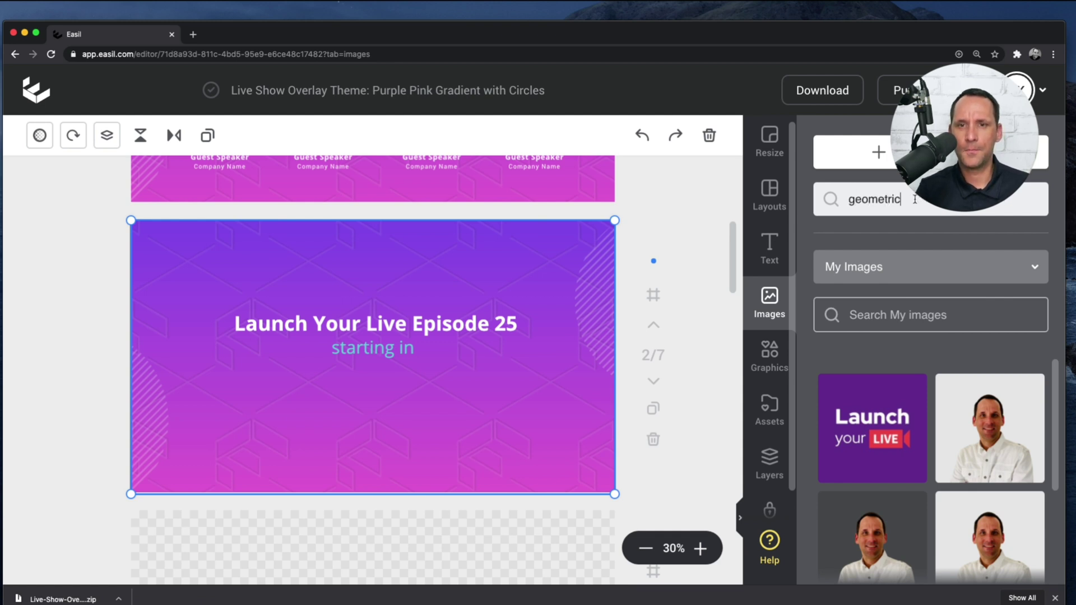
type("ic")
key("Return")
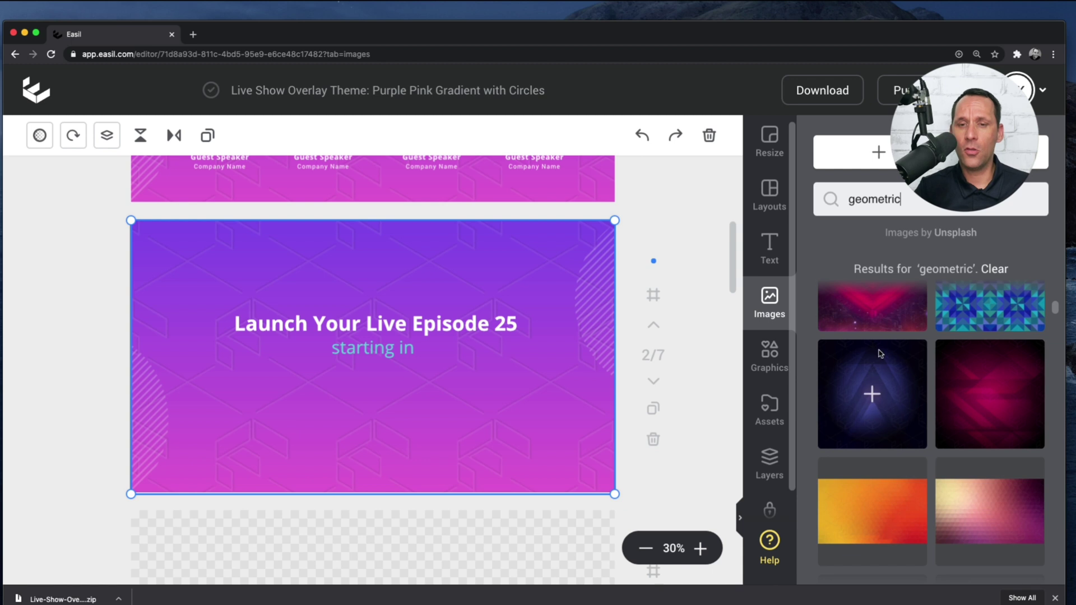
scroll(880, 353, "down", 2)
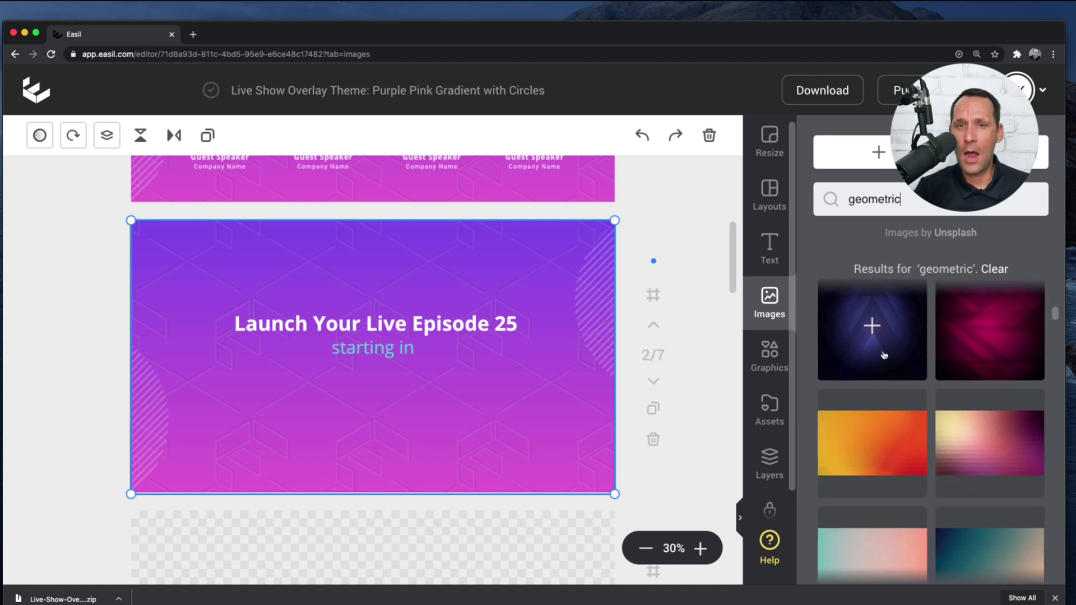
scroll(884, 355, "down", 1)
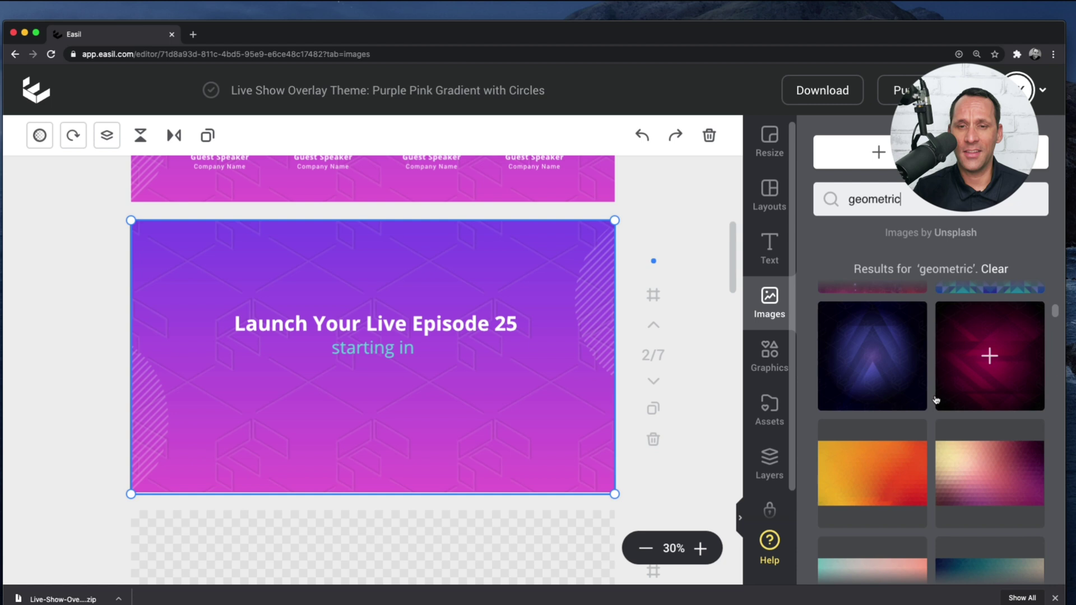
scroll(935, 399, "up", 5)
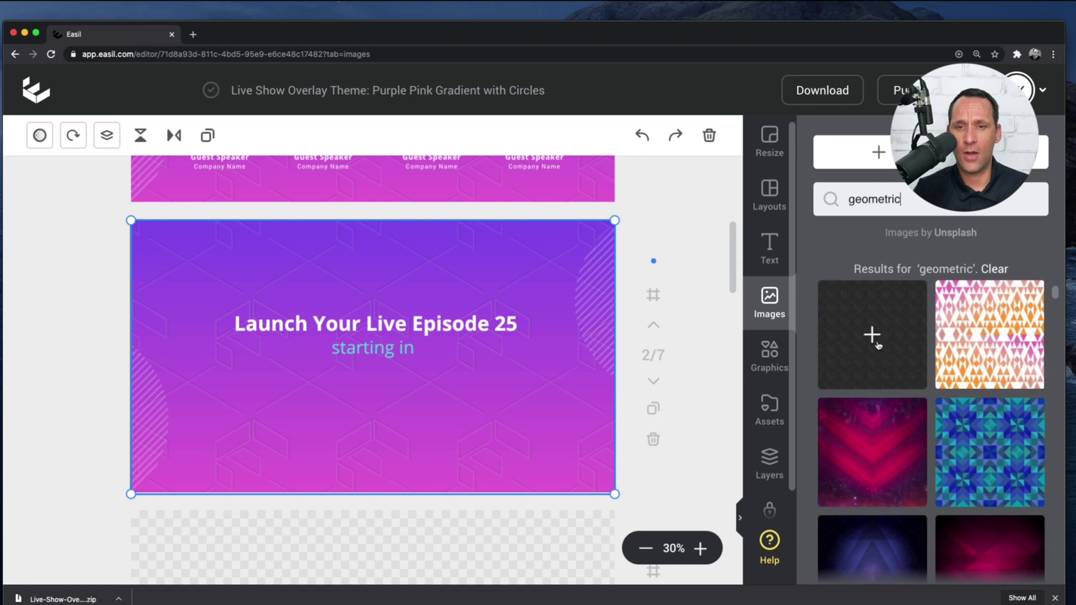
left_click_drag(877, 345, 533, 368)
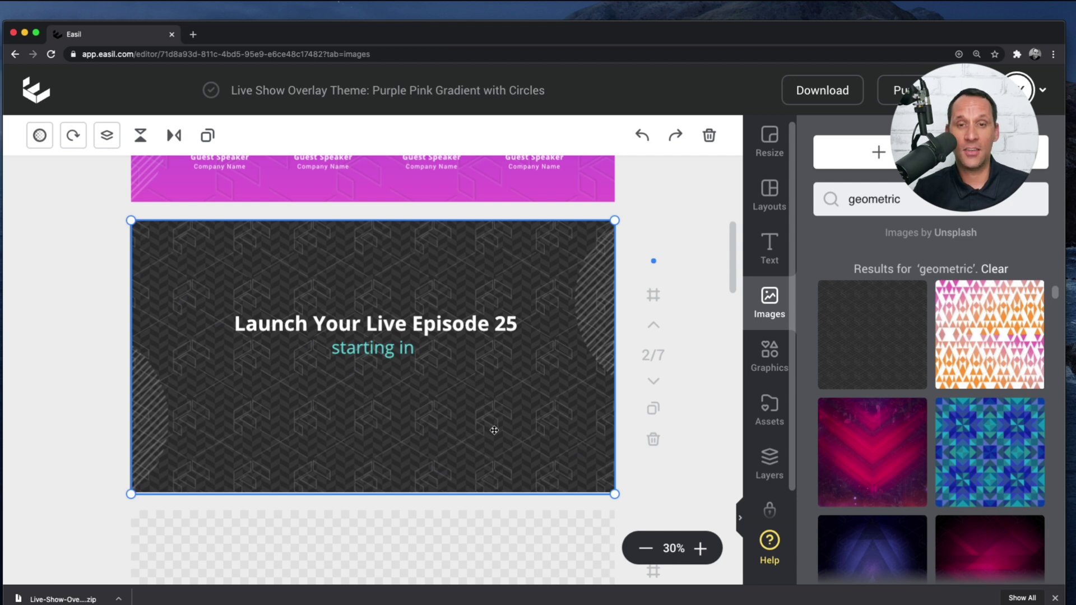
key("super+z")
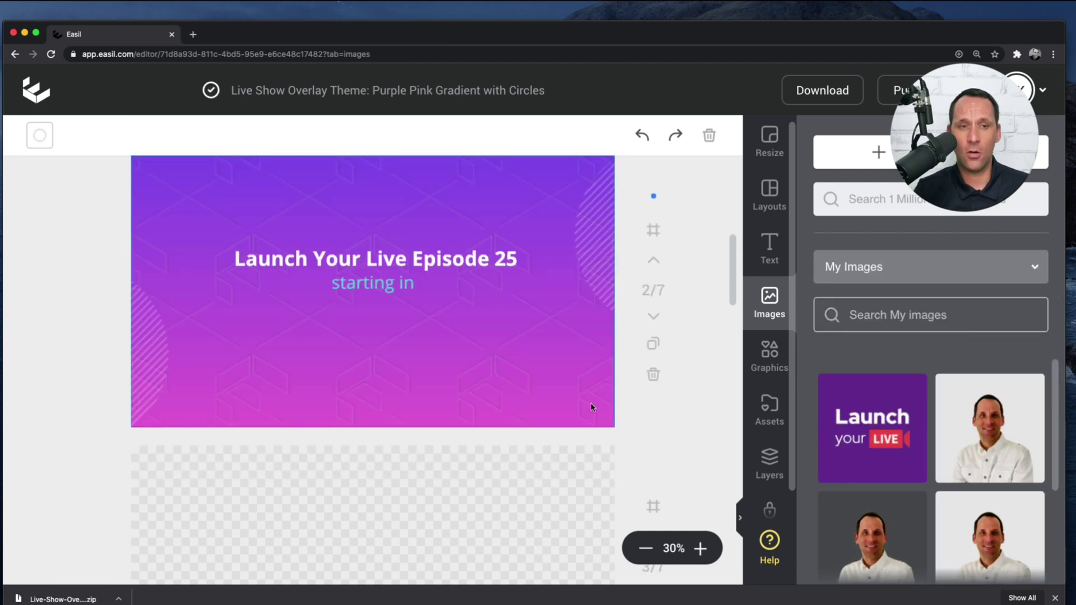
Step: Search 'geome' again and try the teal geometric pattern as the slide background
left_click(885, 206)
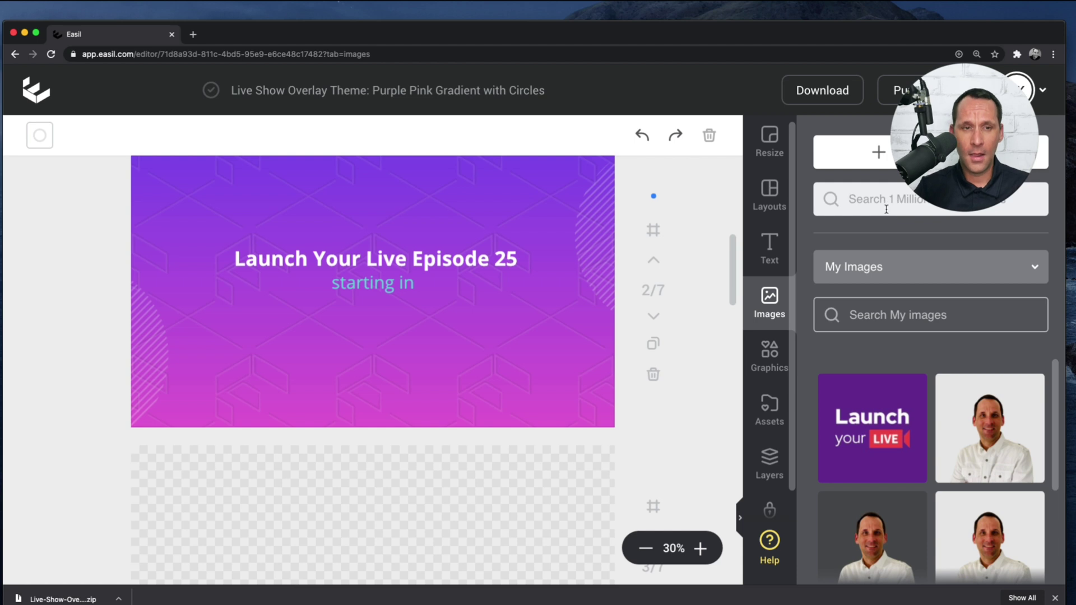
type("geometric")
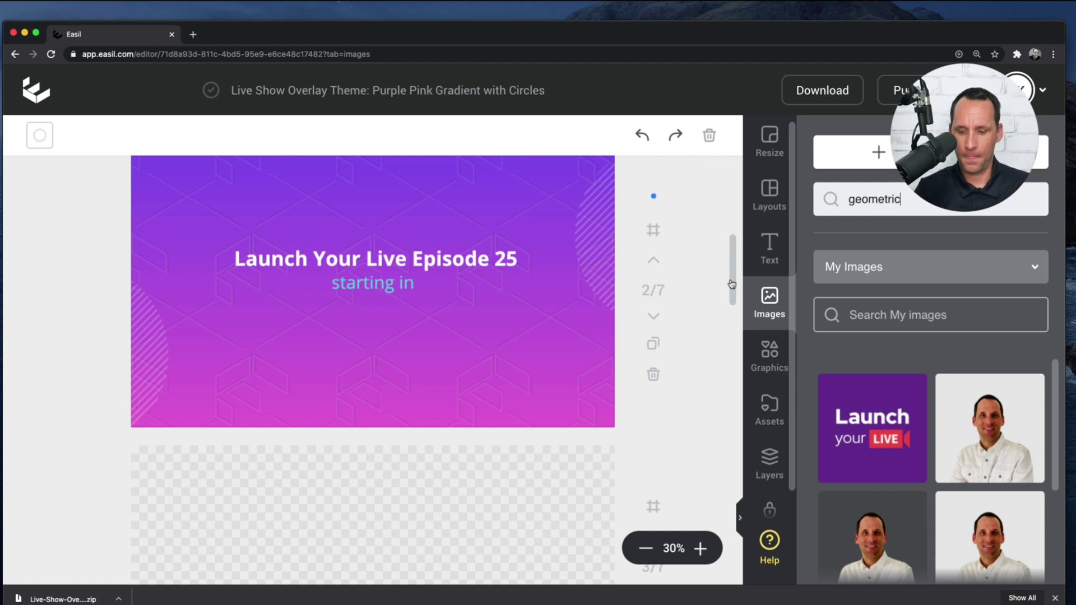
key("Return")
scroll(943, 425, "down", 1)
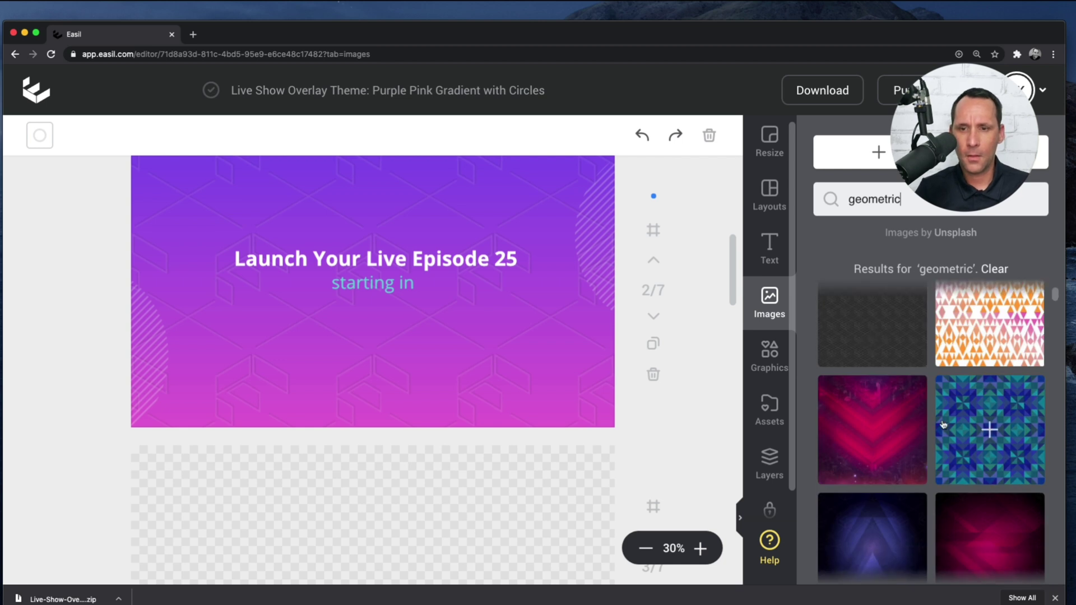
left_click_drag(976, 432, 537, 340)
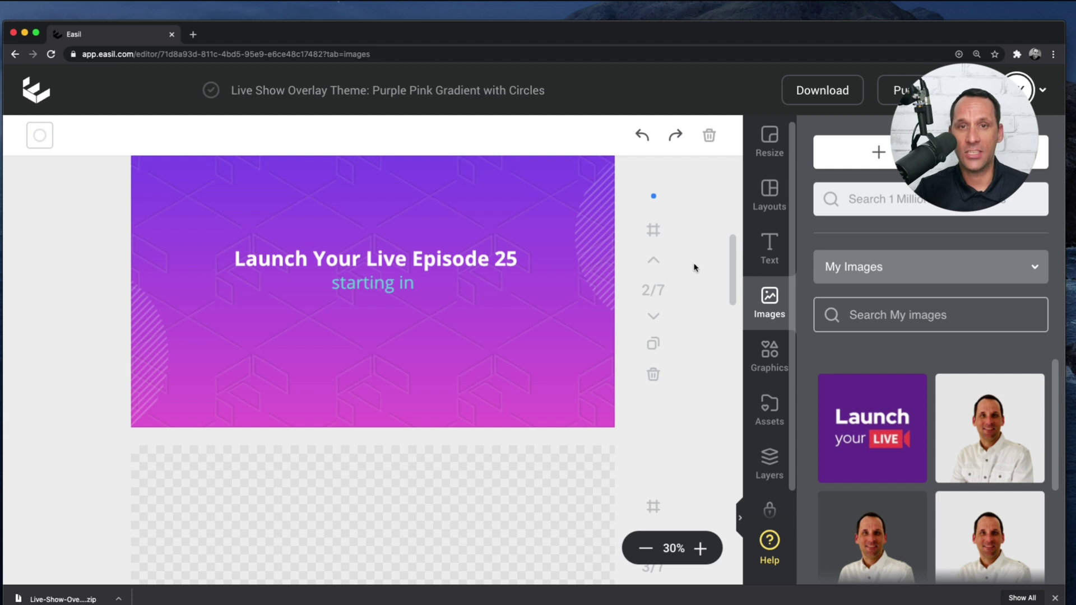
Step: Export only page 2 of the design as a JPG download
left_click(825, 94)
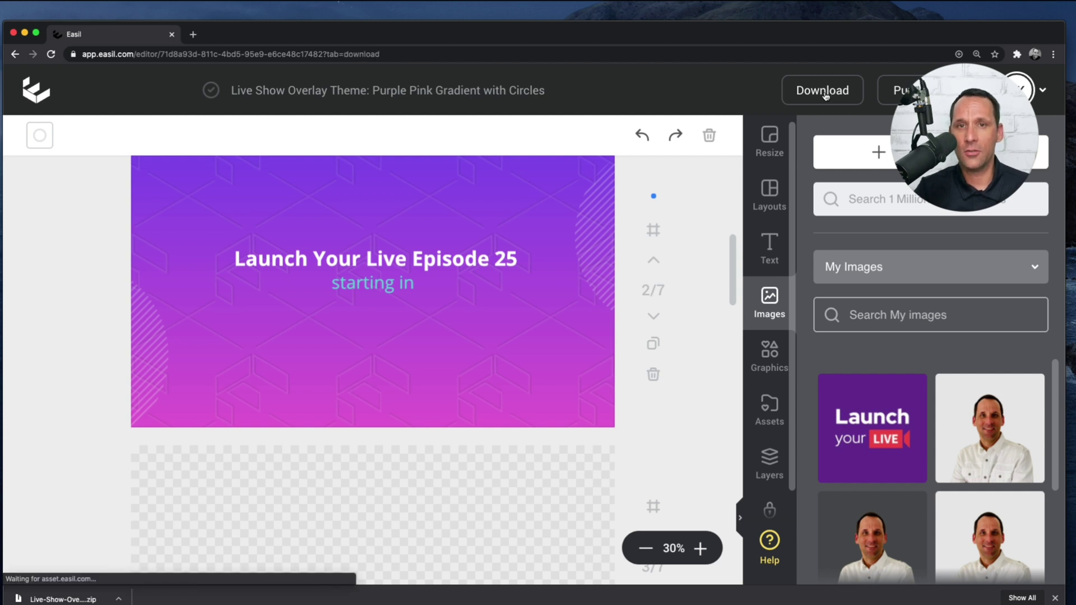
left_click(930, 246)
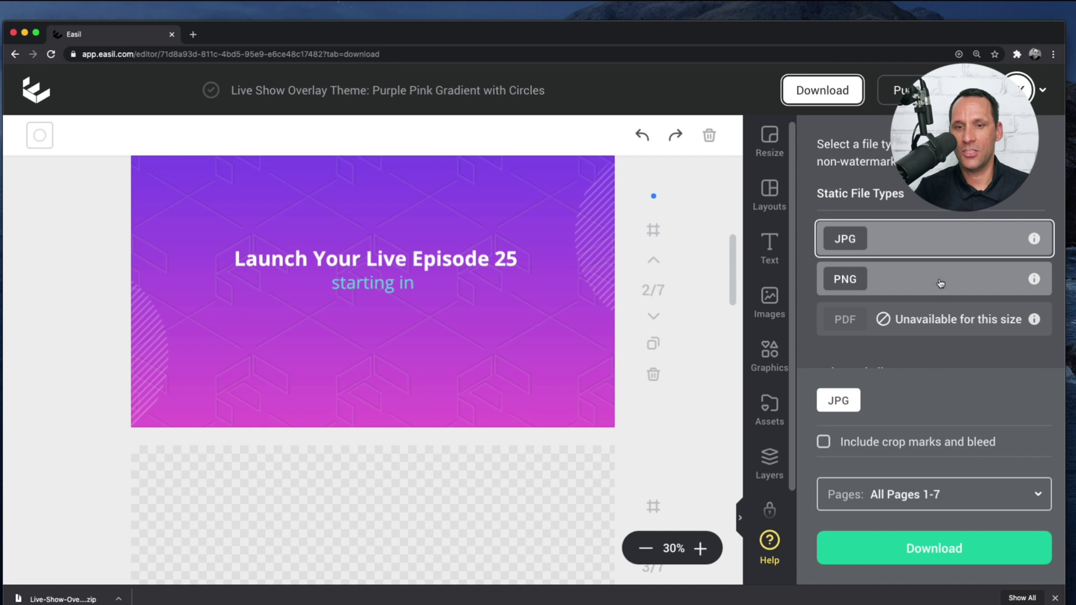
scroll(944, 309, "down", 3)
left_click(918, 495)
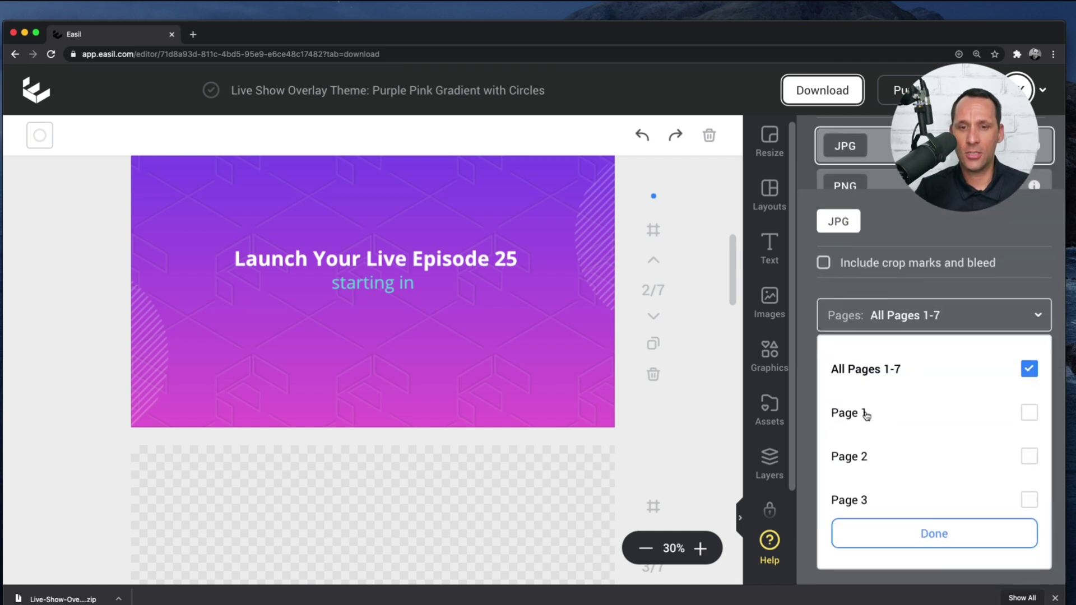
left_click(1029, 457)
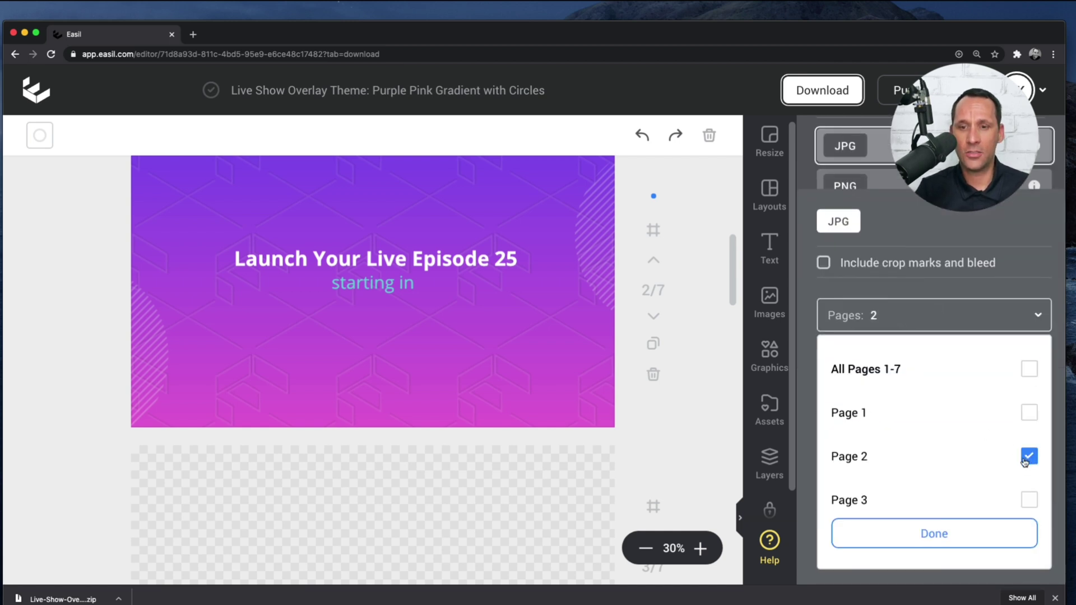
left_click(932, 535)
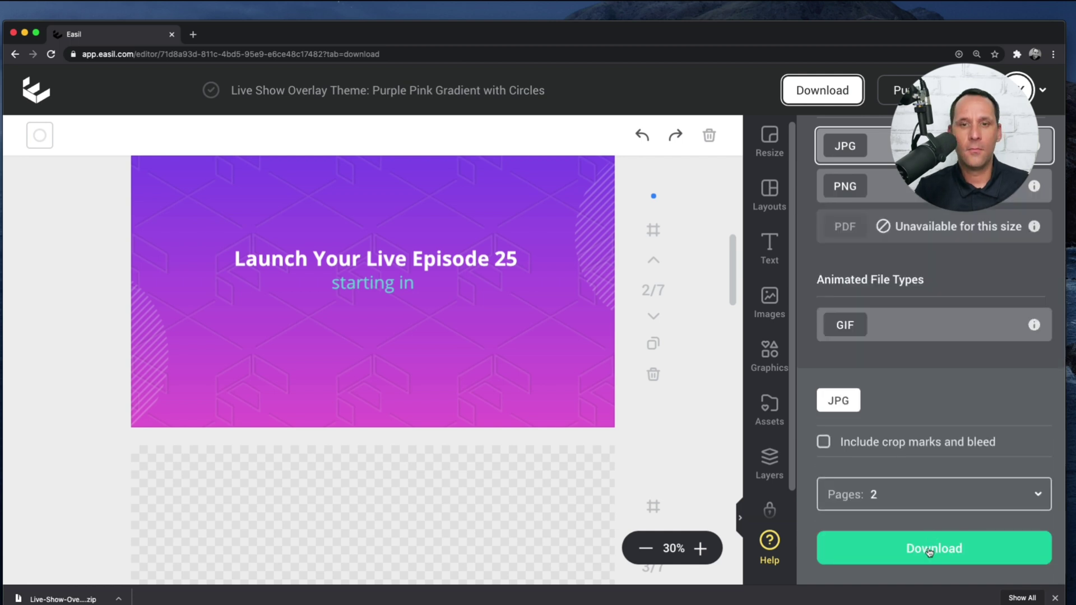
left_click(938, 539)
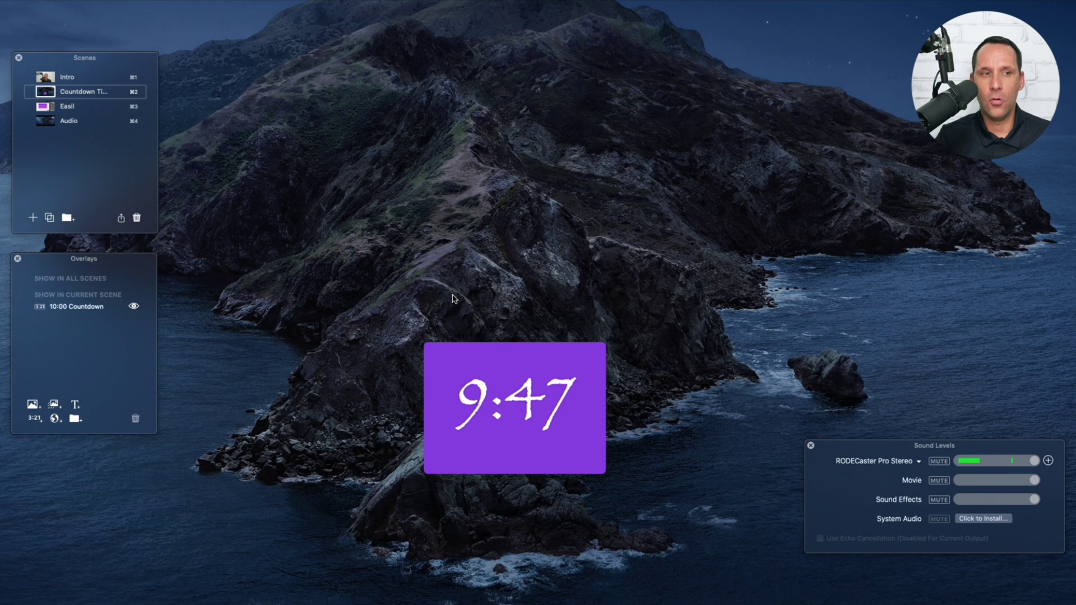
Step: Add the exported Purple Pink Gradient JPG from Downloads as an image overlay
left_click(32, 404)
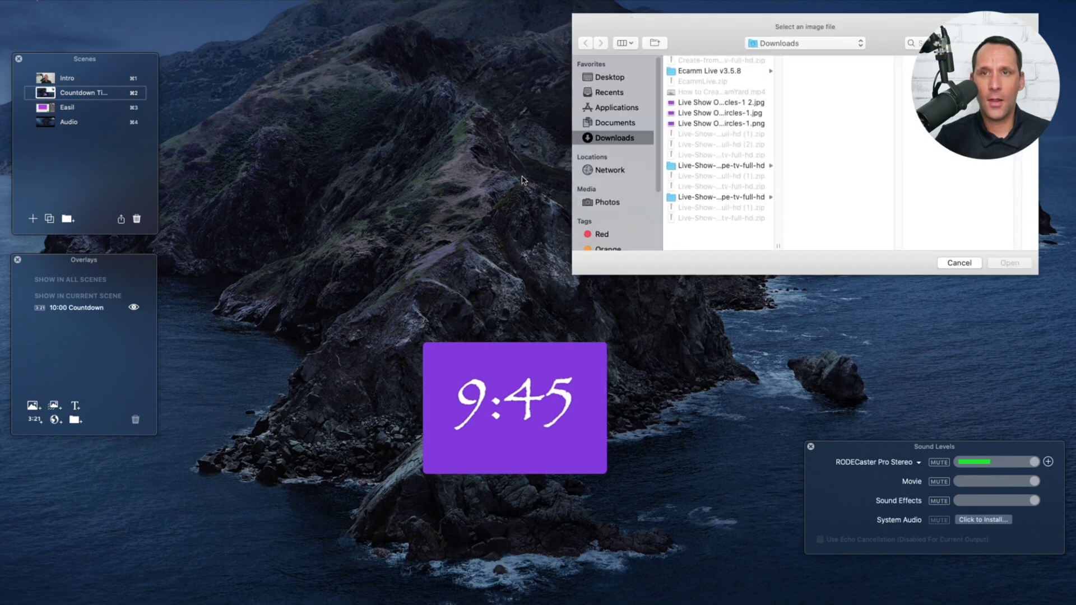
left_click(728, 104)
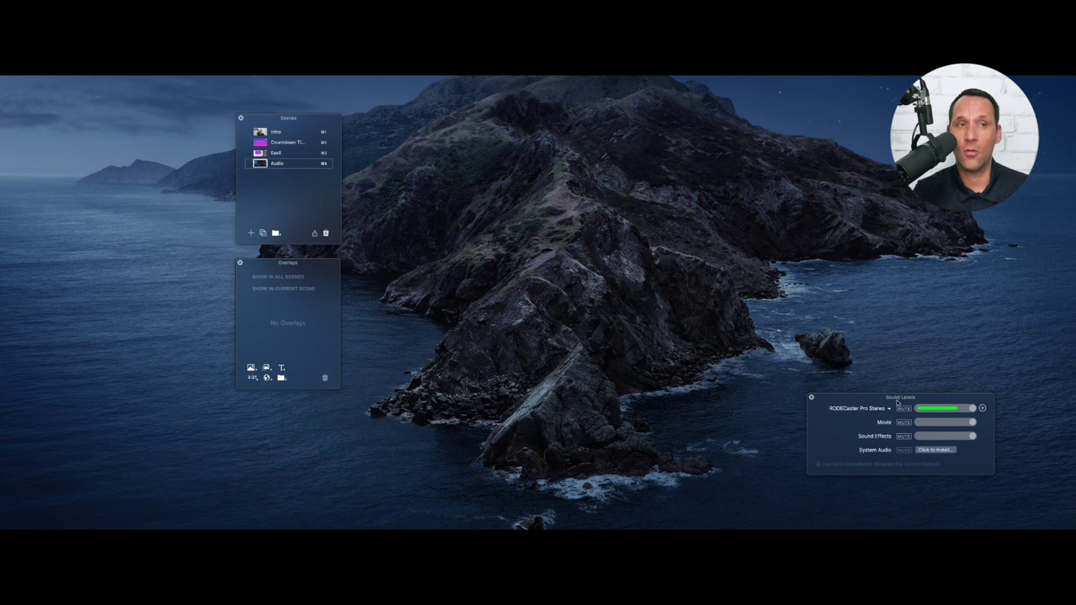
left_click(314, 79)
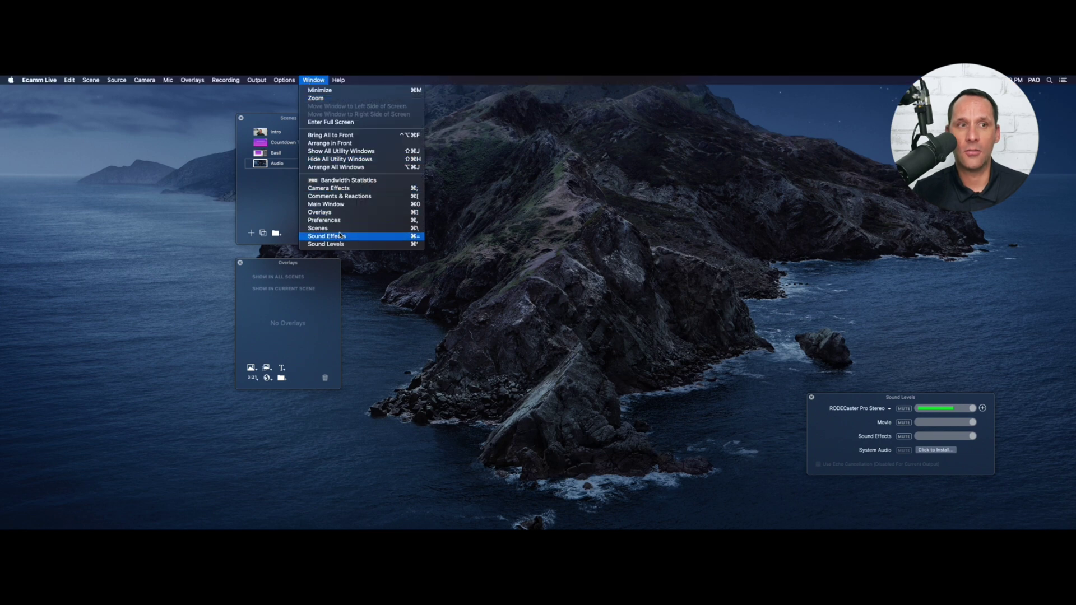
left_click(320, 92)
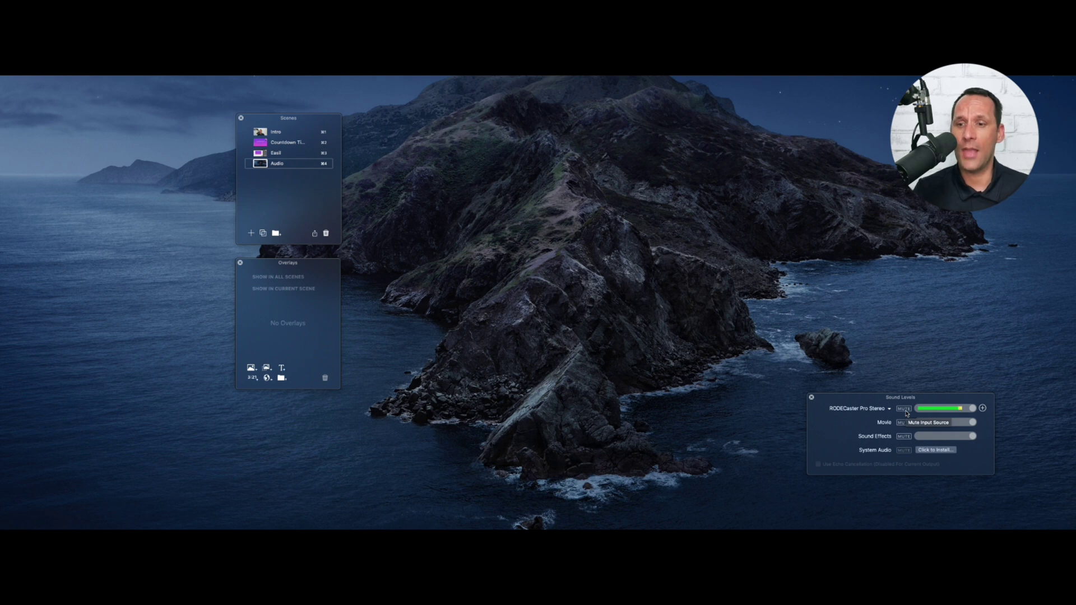
left_click(904, 410)
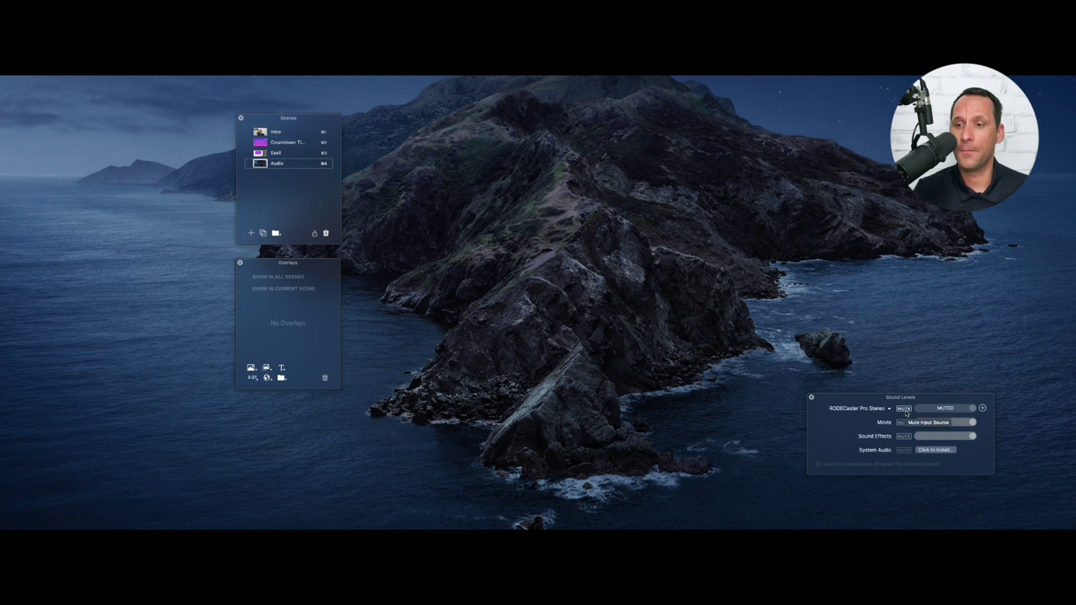
left_click(904, 409)
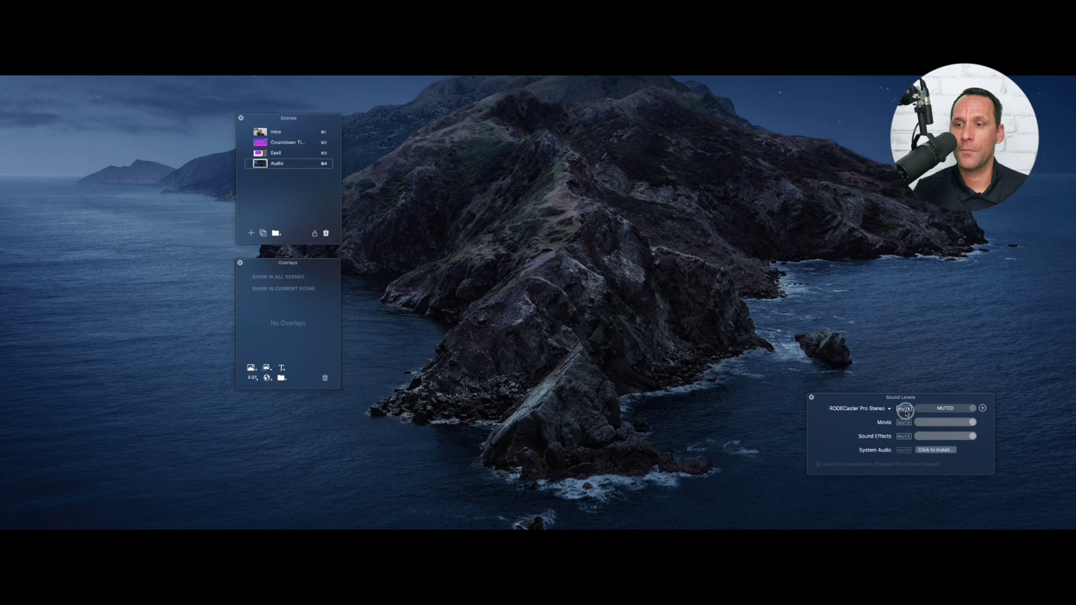